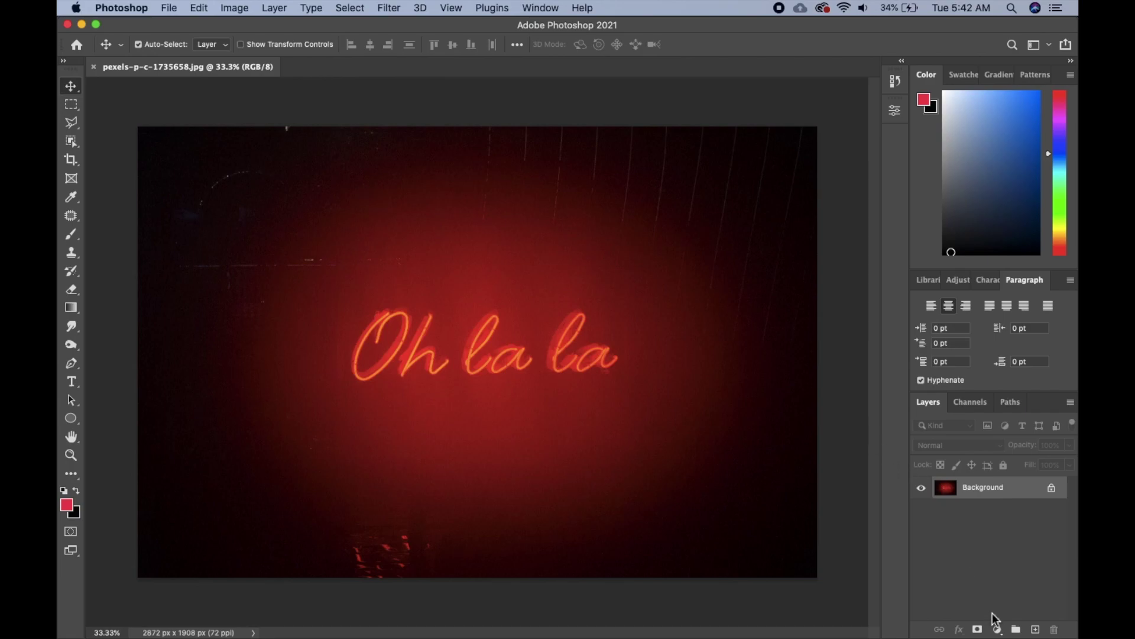
Step: Add a Hue/Saturation layer targeting Reds and shift their hue to -100, turning the neon purple
left_click(997, 629)
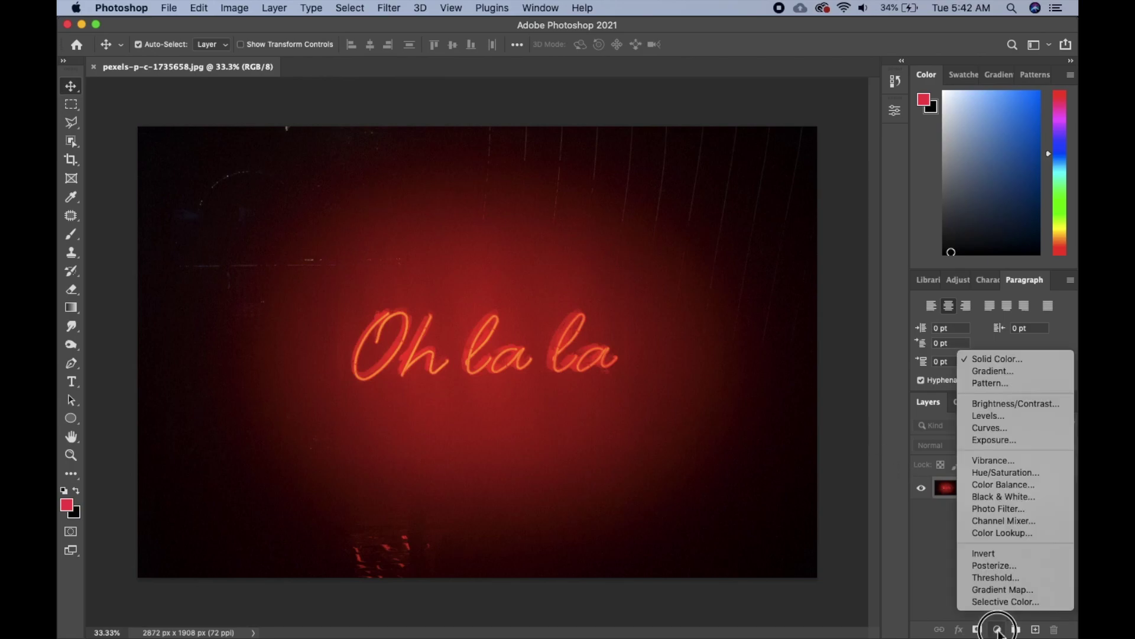
left_click(1023, 475)
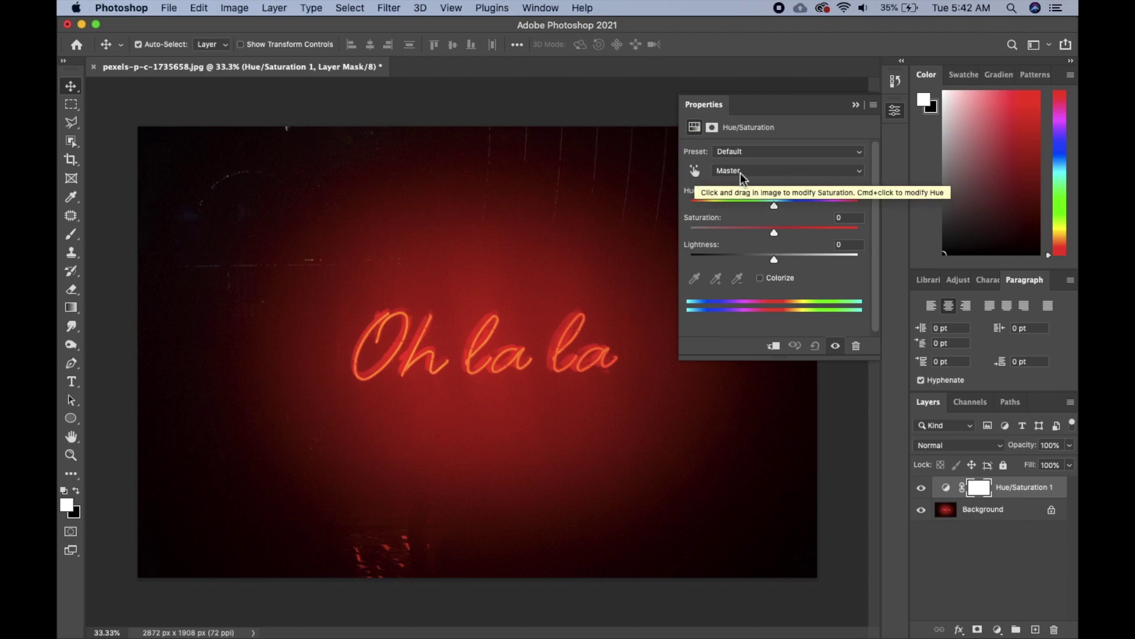
left_click(696, 175)
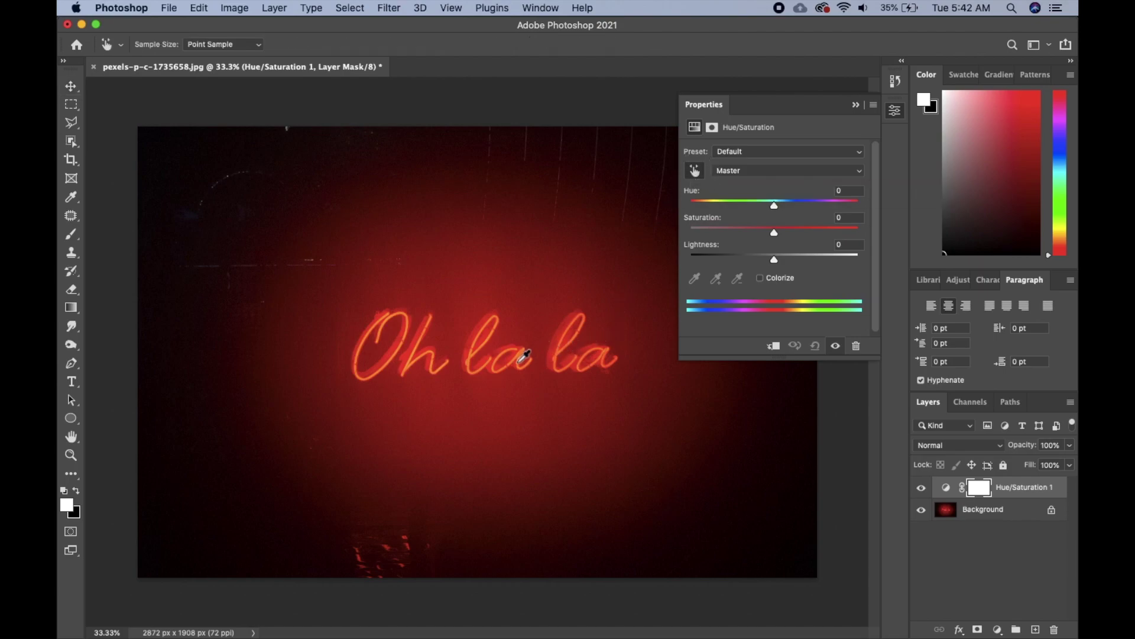
left_click(524, 355)
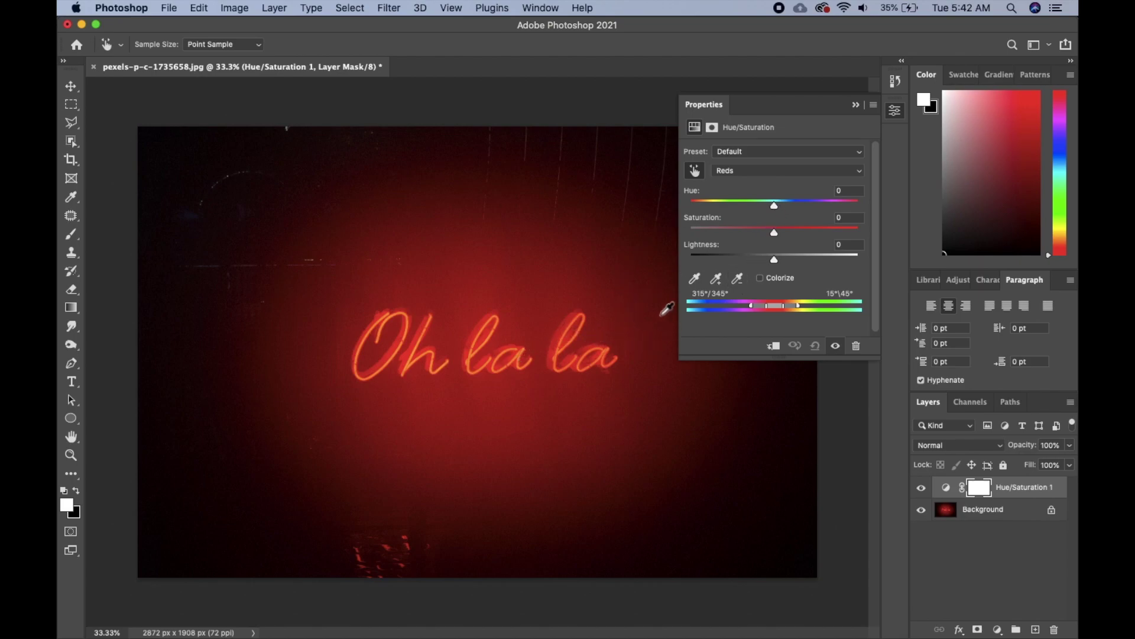
left_click(821, 175)
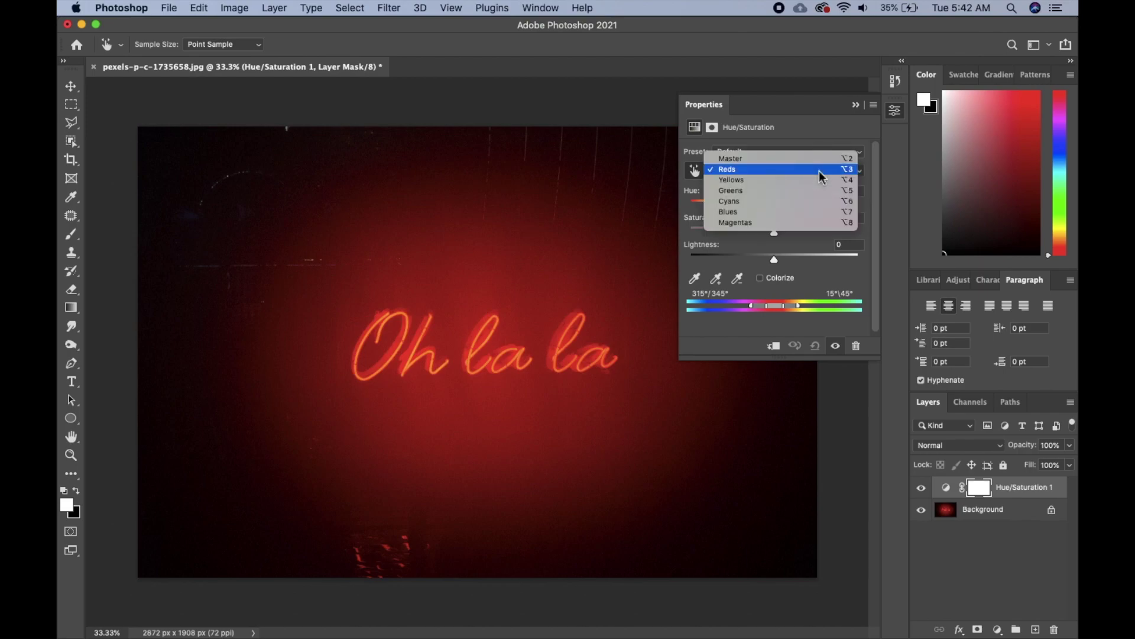
left_click(821, 173)
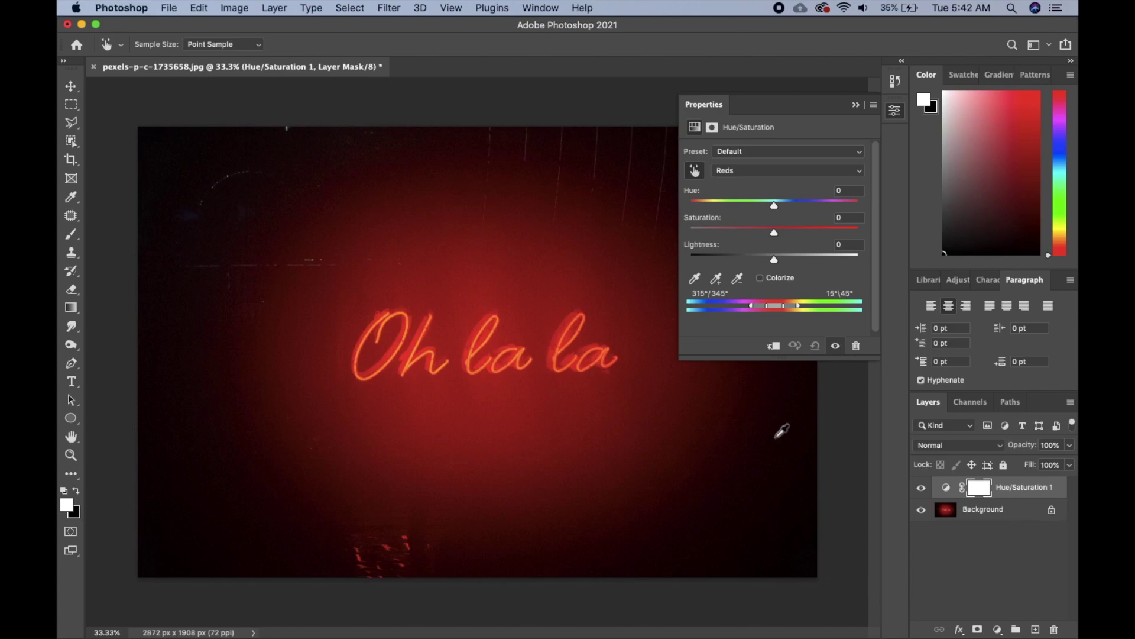
left_click_drag(776, 207, 719, 207)
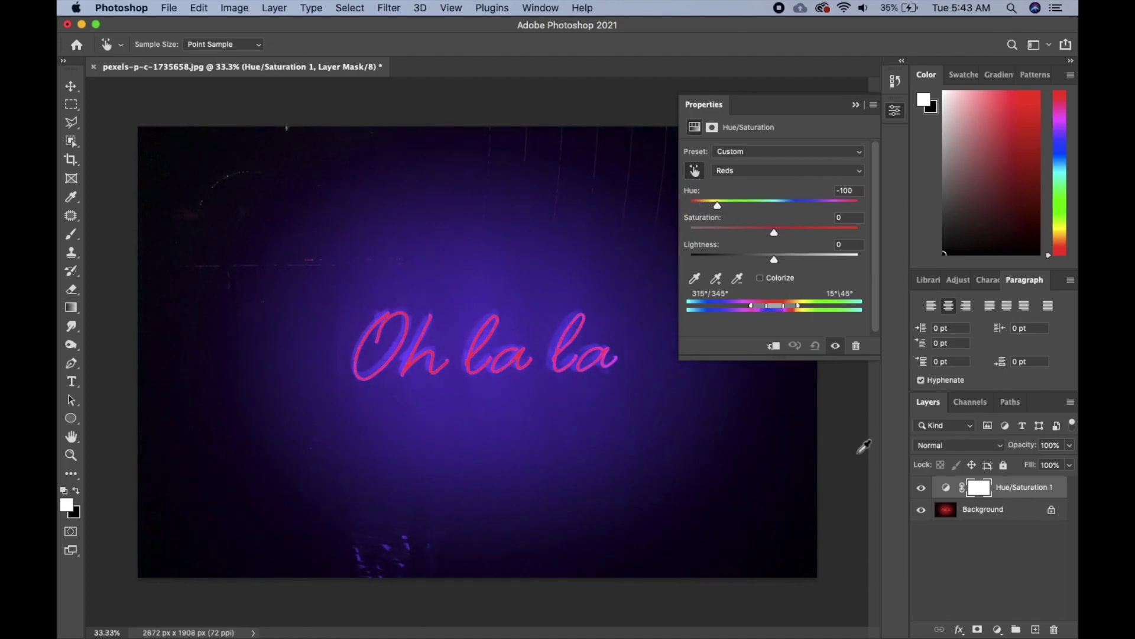
left_click(856, 105)
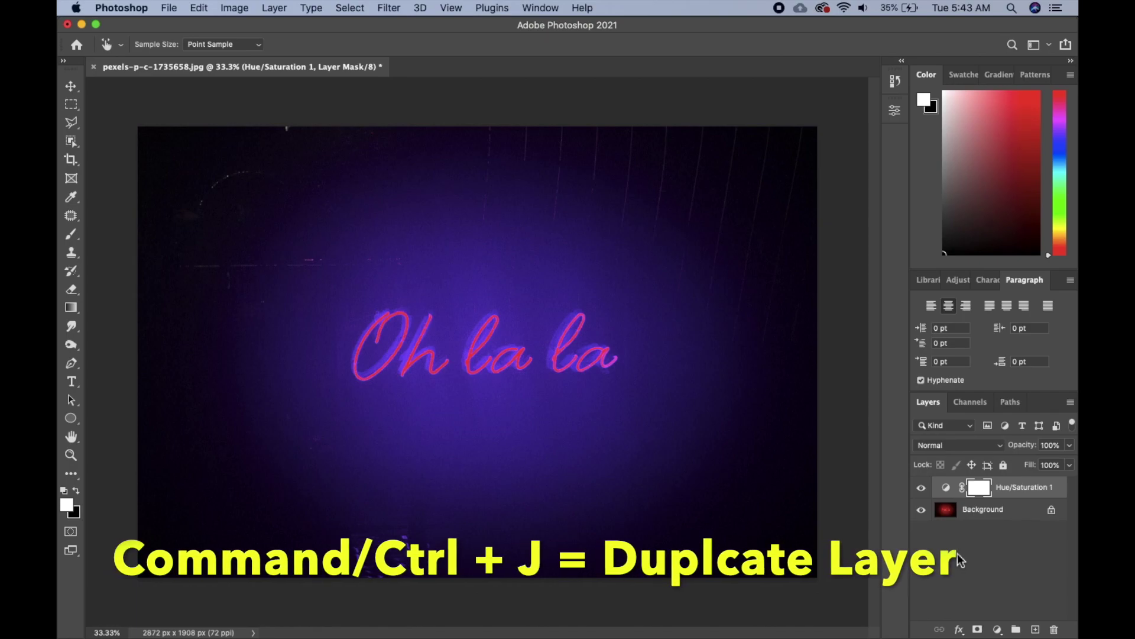
Step: Duplicate the hue adjustment and shift the copy's Hue to +163 for a yellow-green sign
key("super+j")
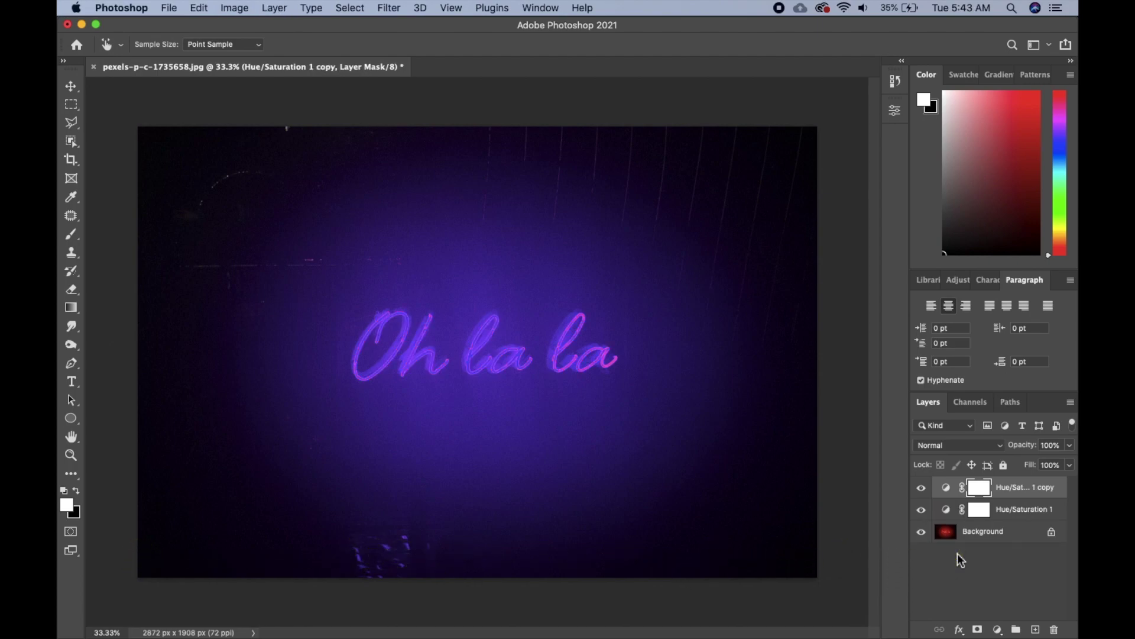
double_click(947, 488)
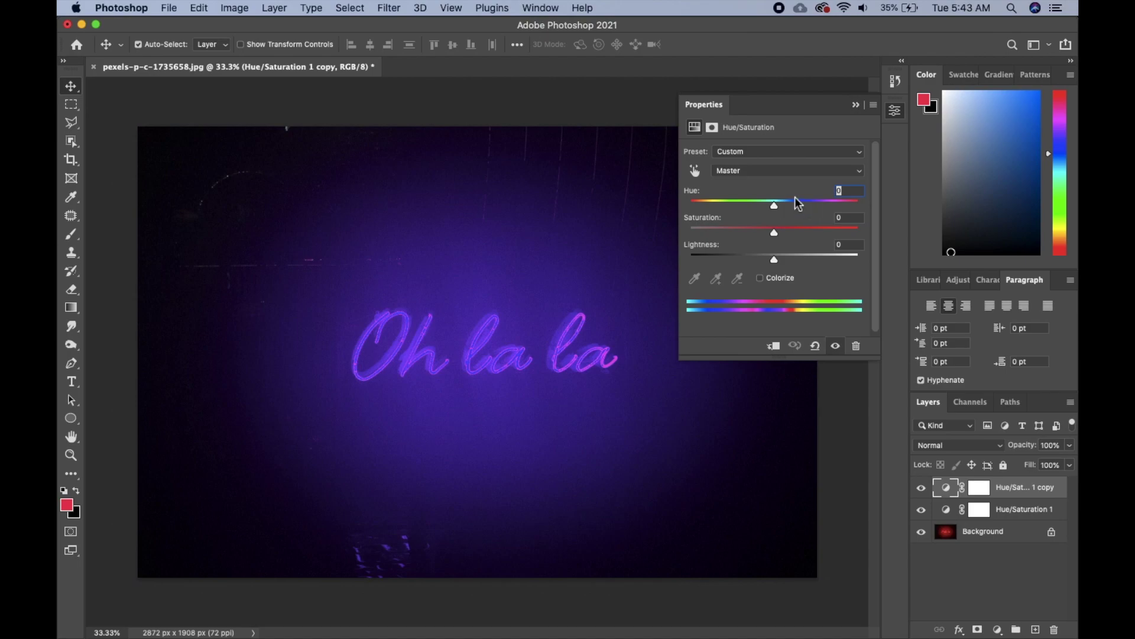
left_click(775, 206)
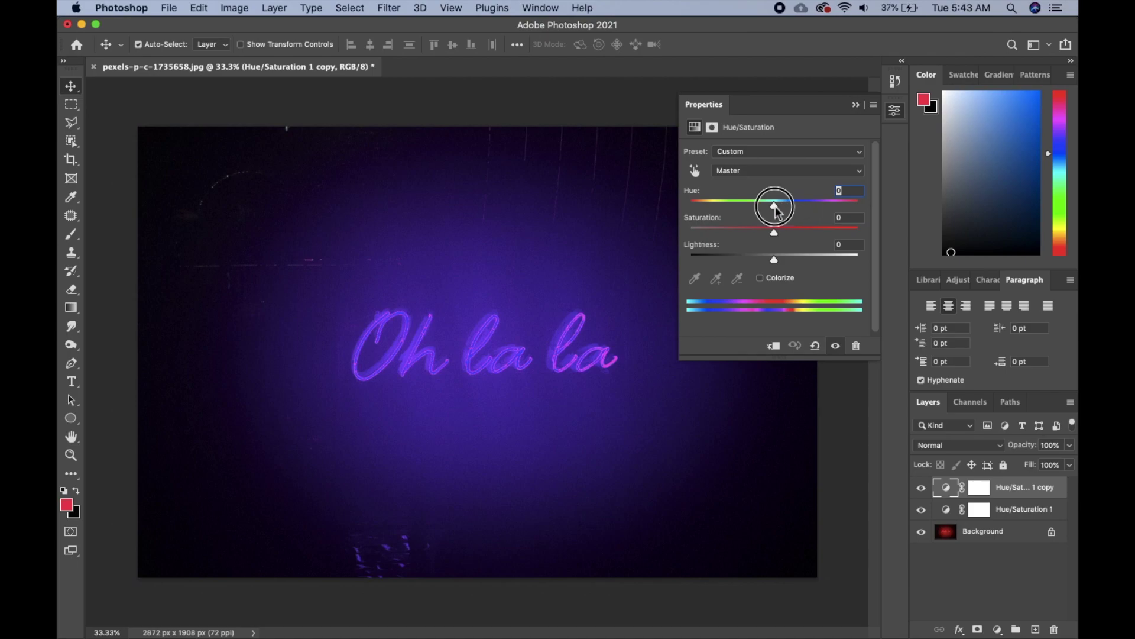
left_click_drag(775, 207, 855, 207)
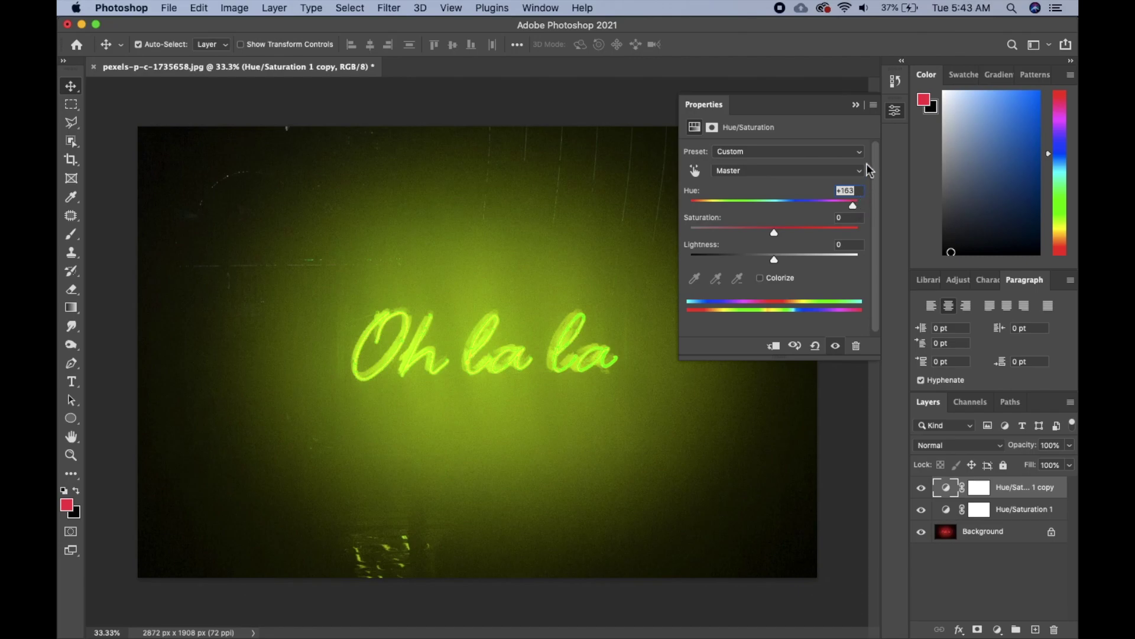
left_click(857, 107)
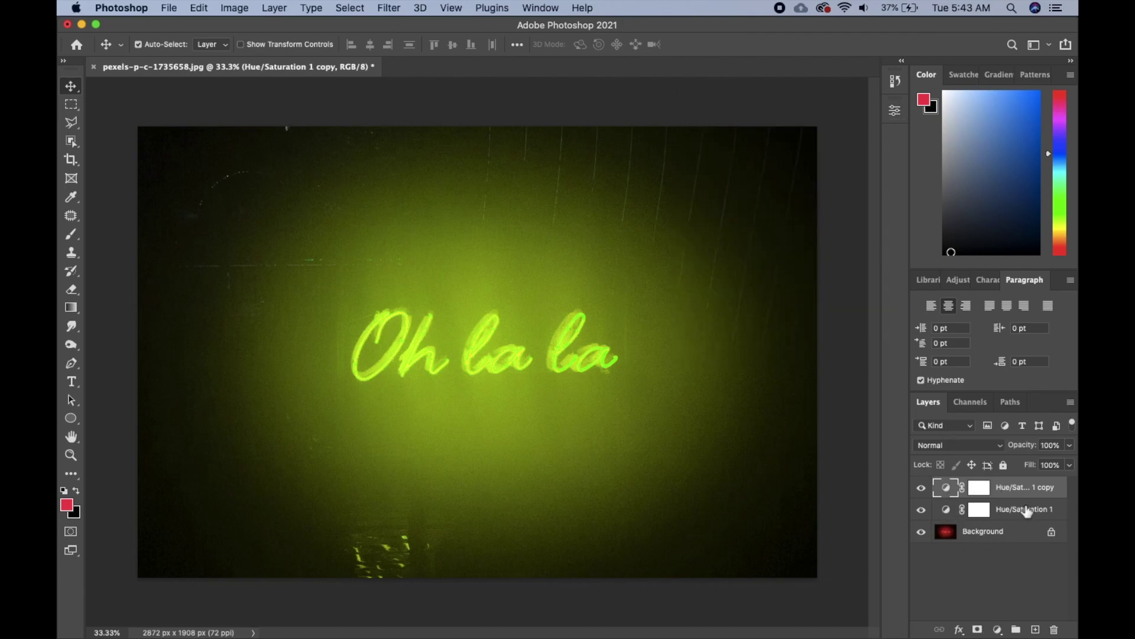
Step: Make a second copy that turns the sign blue and toggle its visibility
key("super+j")
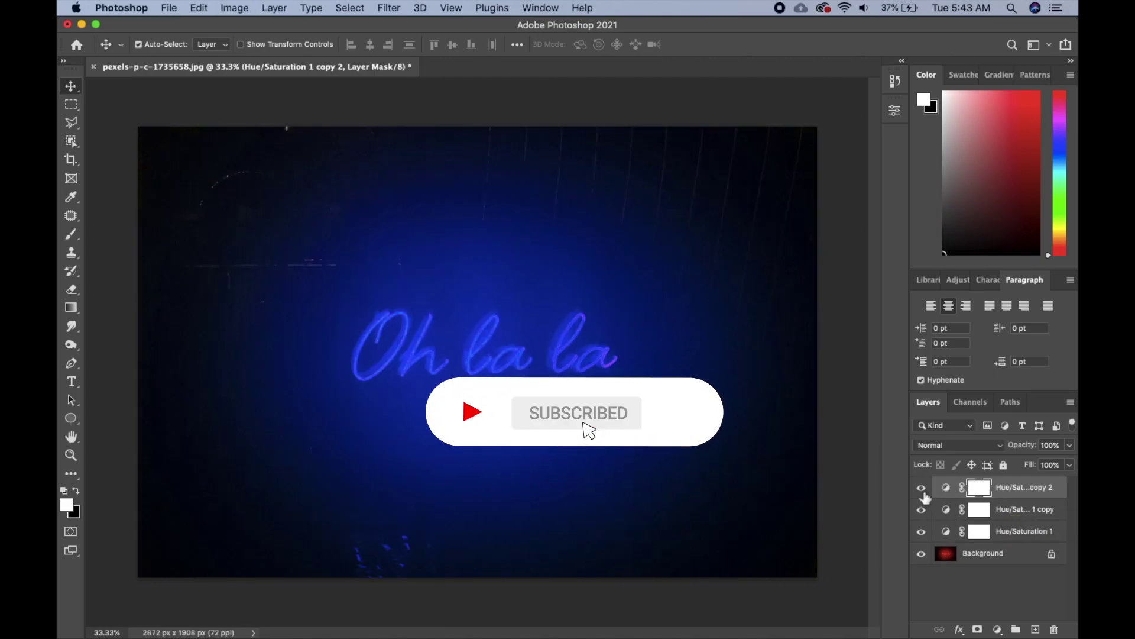
left_click_drag(921, 487, 922, 531)
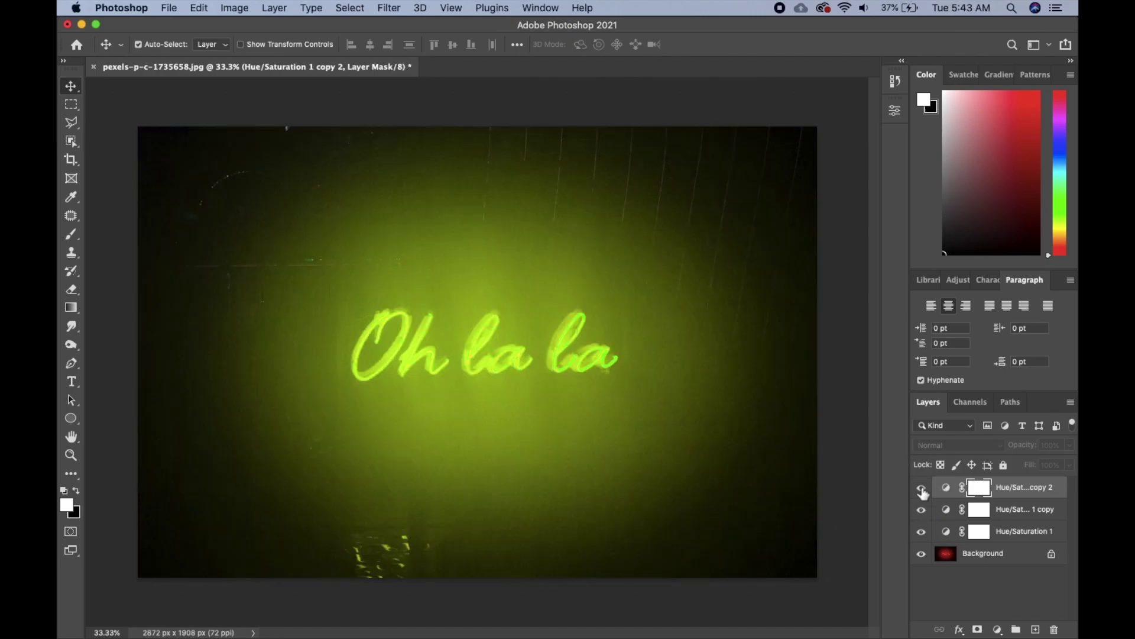
left_click(922, 488)
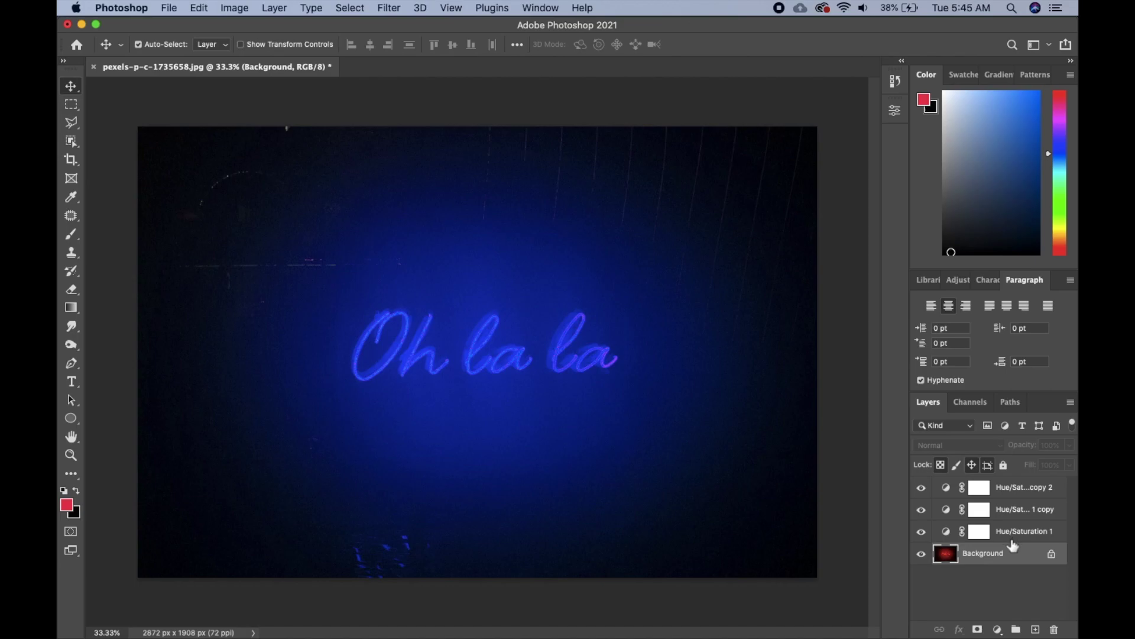
Step: Turn off copy 2, copy 1 and the original Hue/Saturation layer
left_click(922, 488)
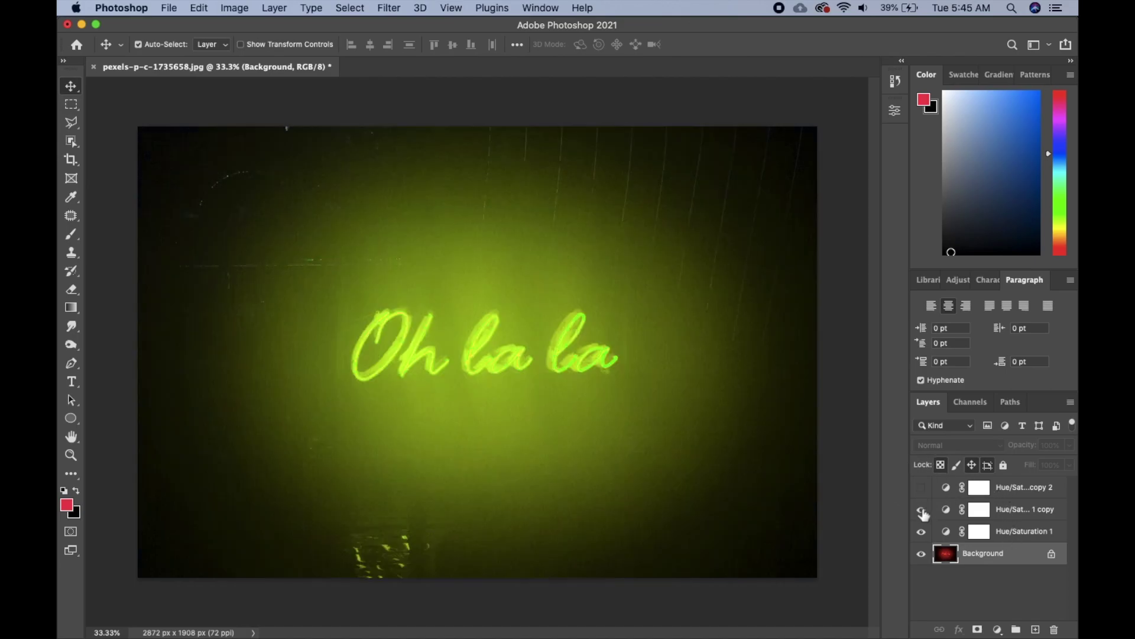
left_click(922, 510)
left_click(921, 531)
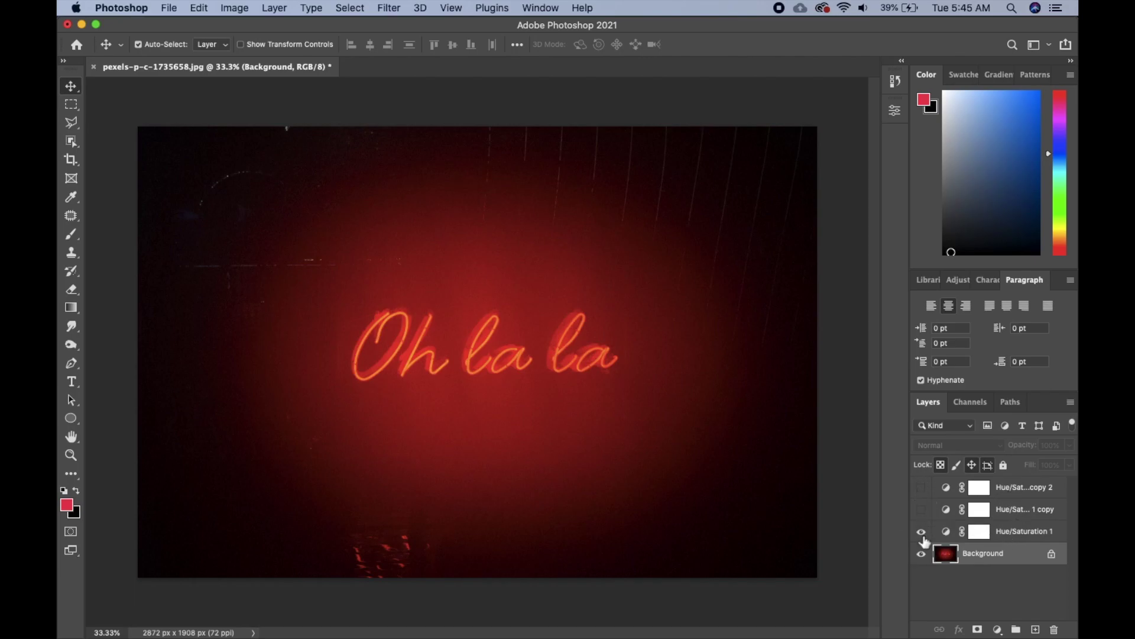
left_click(922, 532)
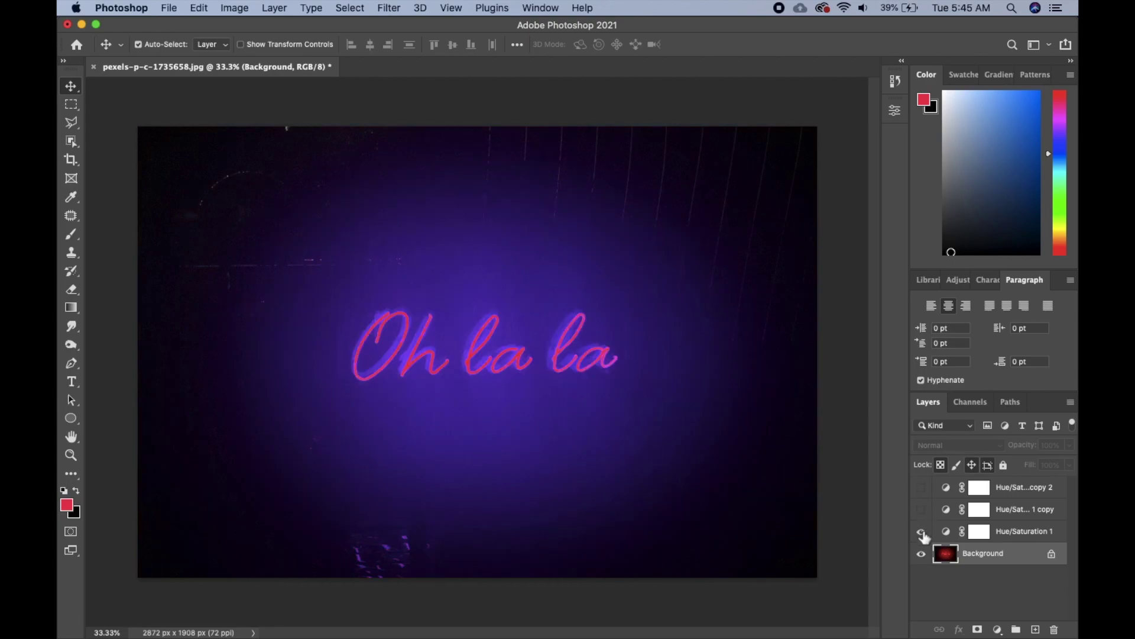
left_click(922, 533)
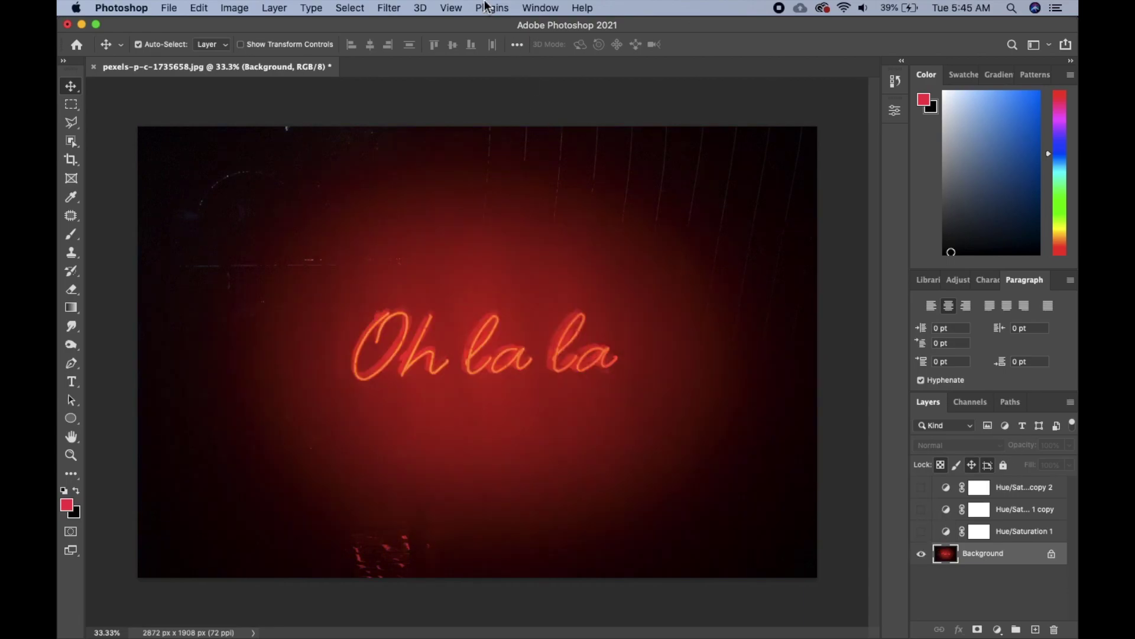
Step: Show the Timeline, create a frame animation, and duplicate its first red-neon frame
left_click(538, 8)
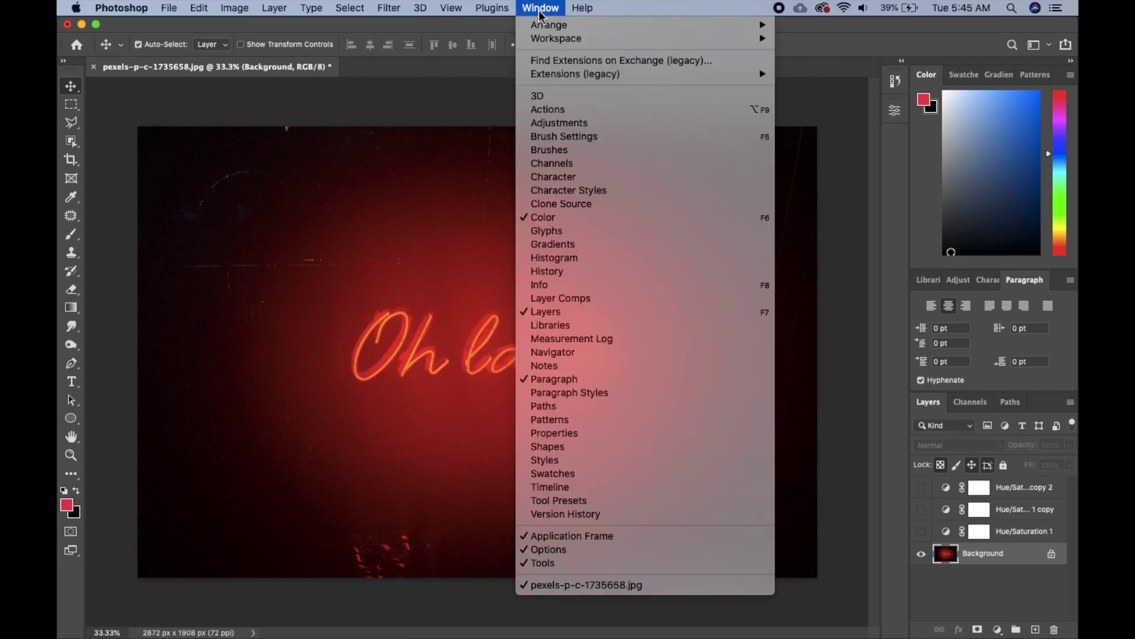
left_click(559, 487)
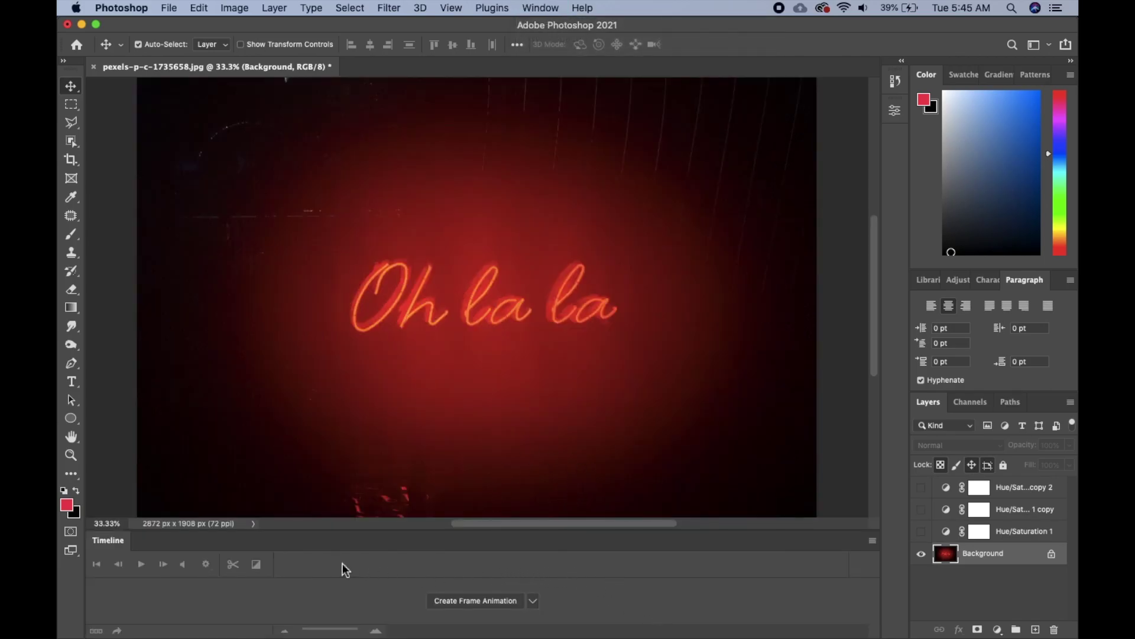
left_click(535, 602)
left_click(467, 602)
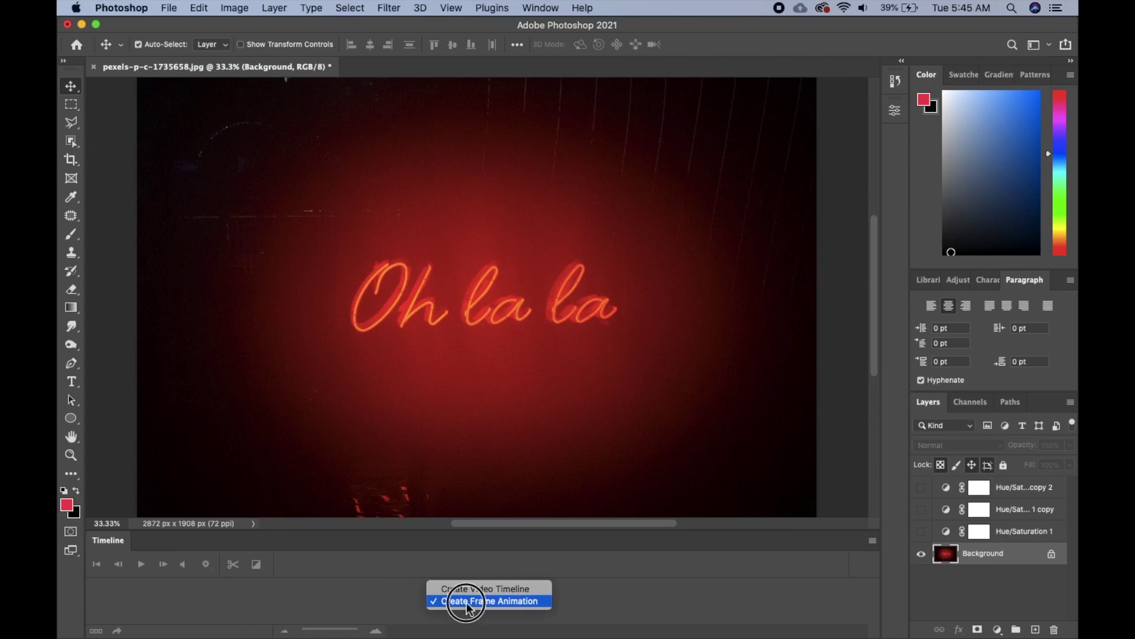
left_click(486, 601)
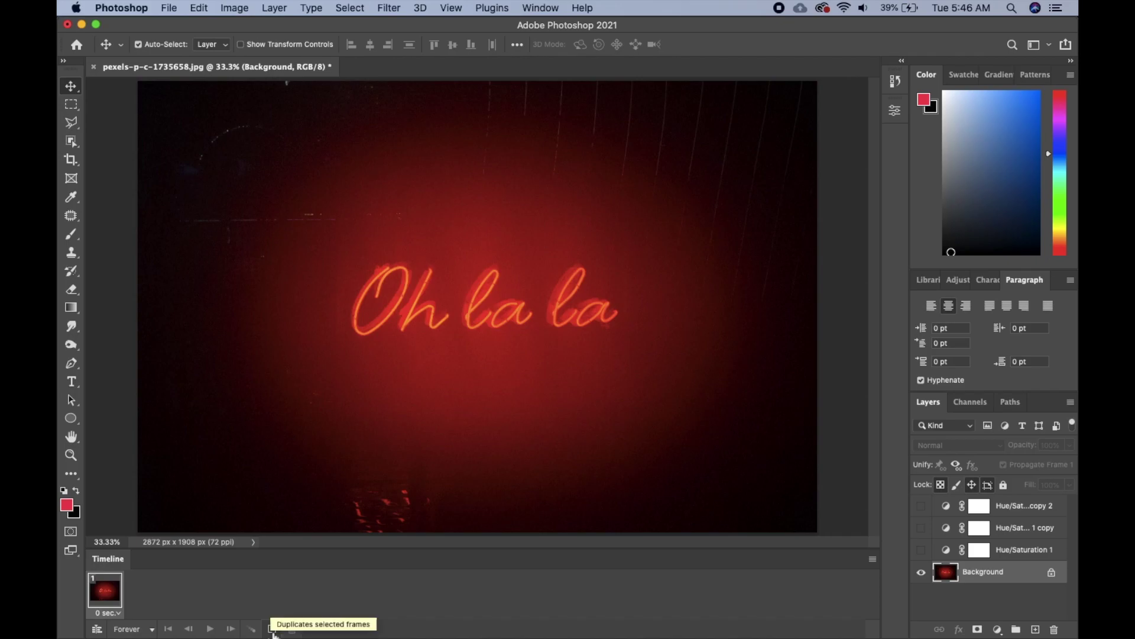
left_click(272, 629)
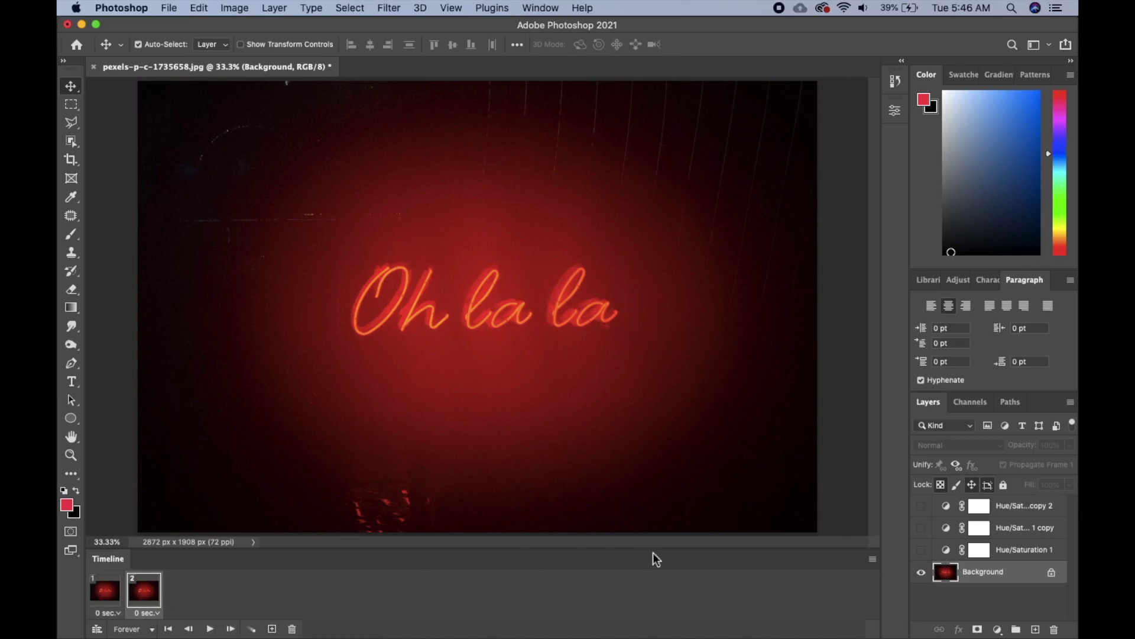
Step: Make frames 2–4 show Hue/Saturation 1, '1 copy' and 'copy 2' for purple, yellow-green and blue
left_click(1019, 555)
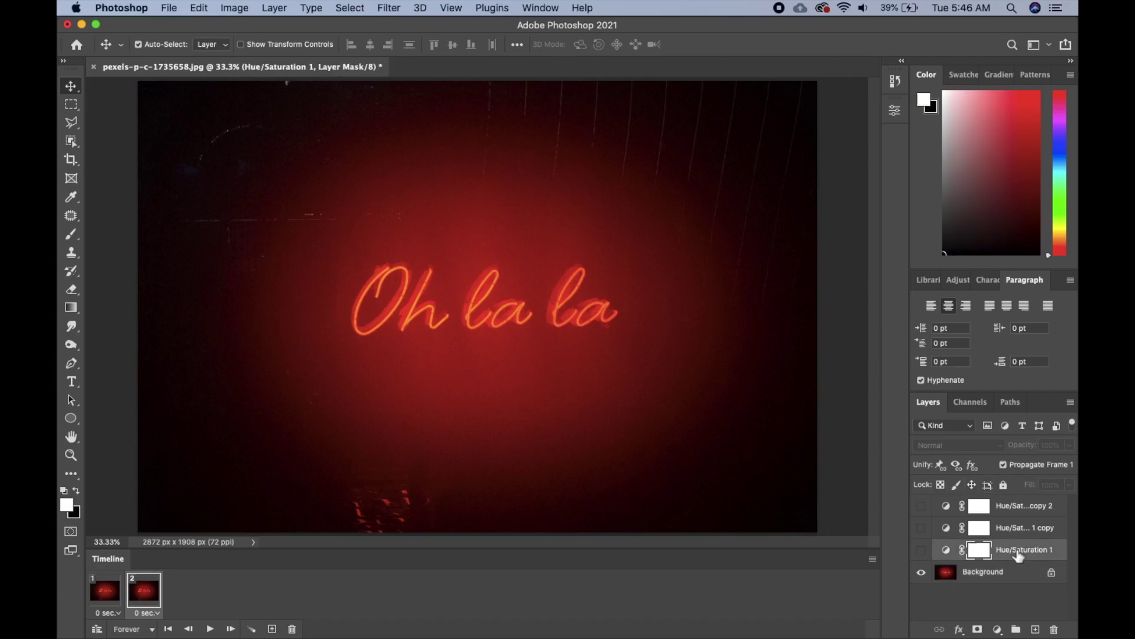
left_click(922, 551)
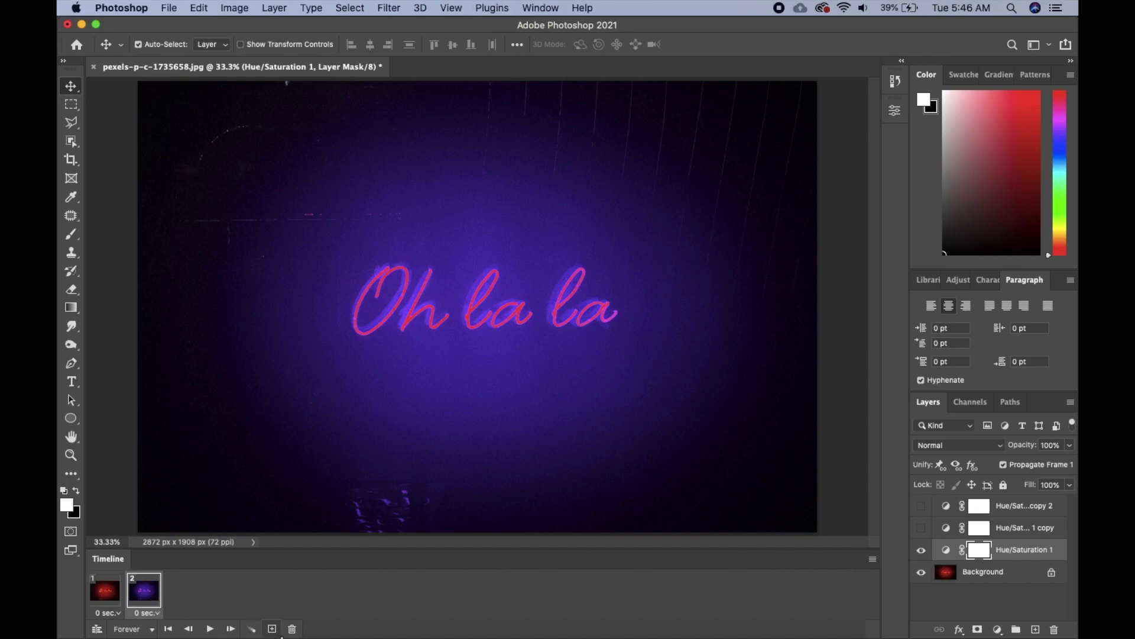
left_click(272, 632)
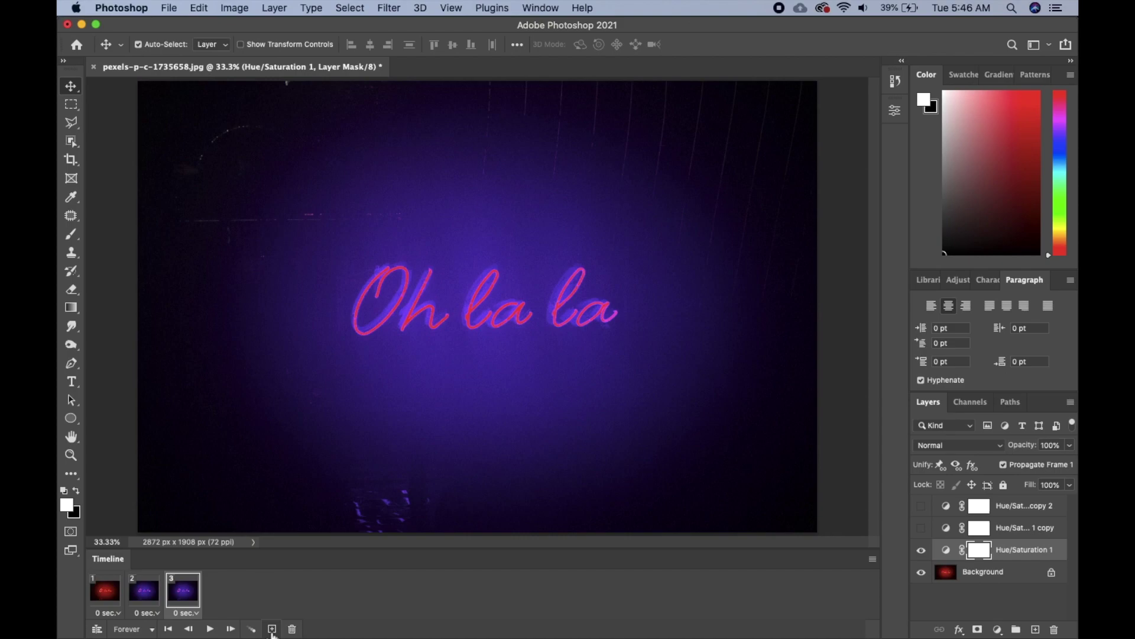
left_click(922, 530)
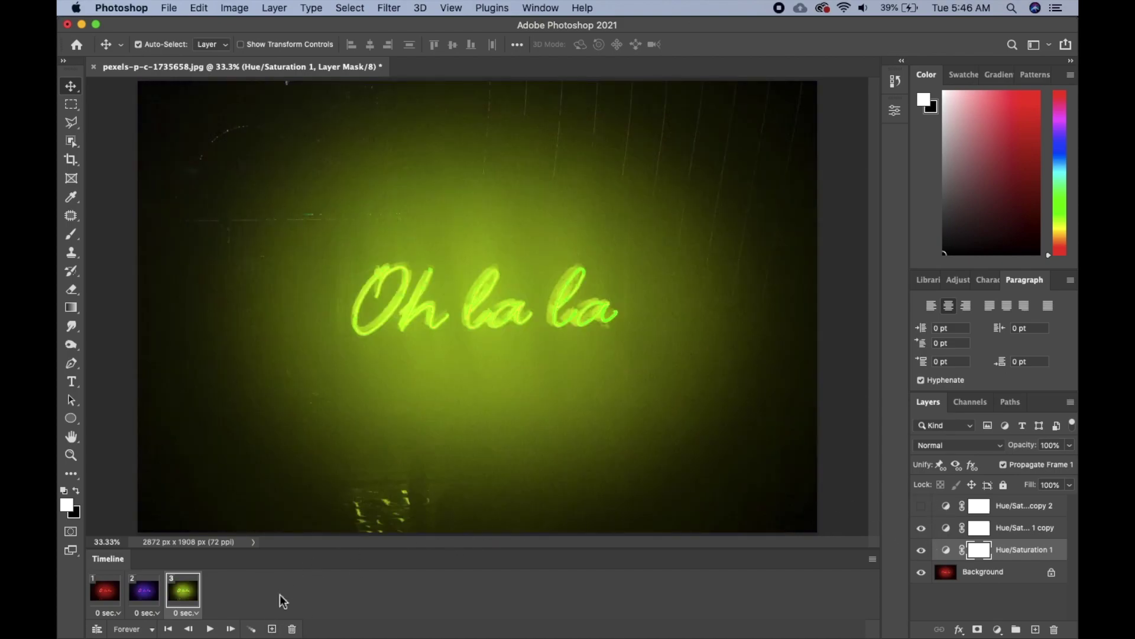
left_click(272, 629)
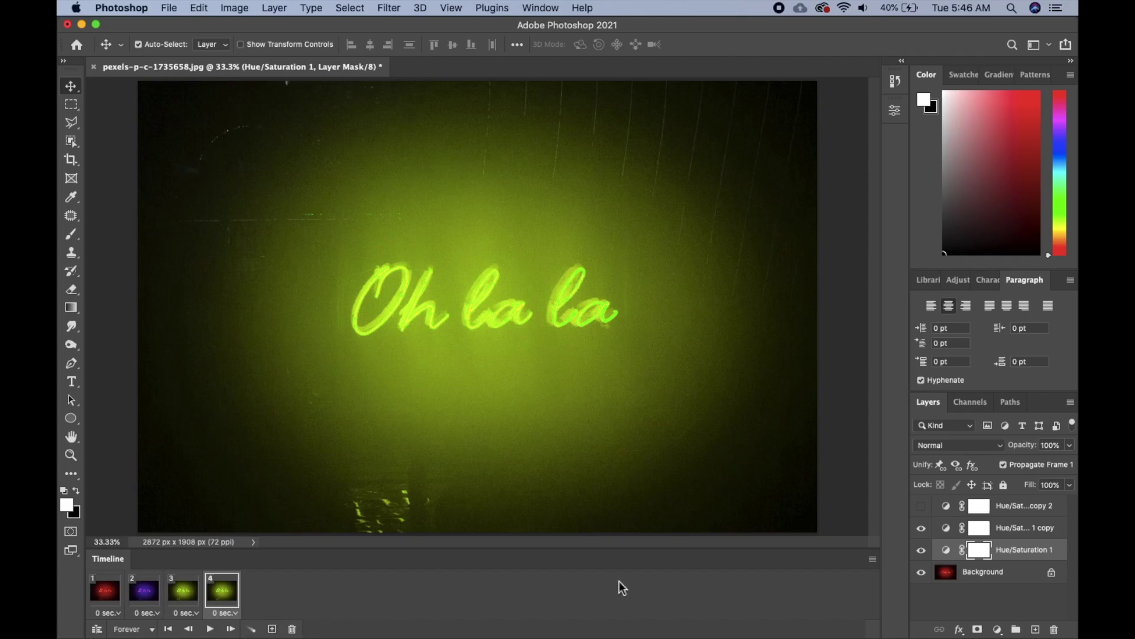
left_click(921, 506)
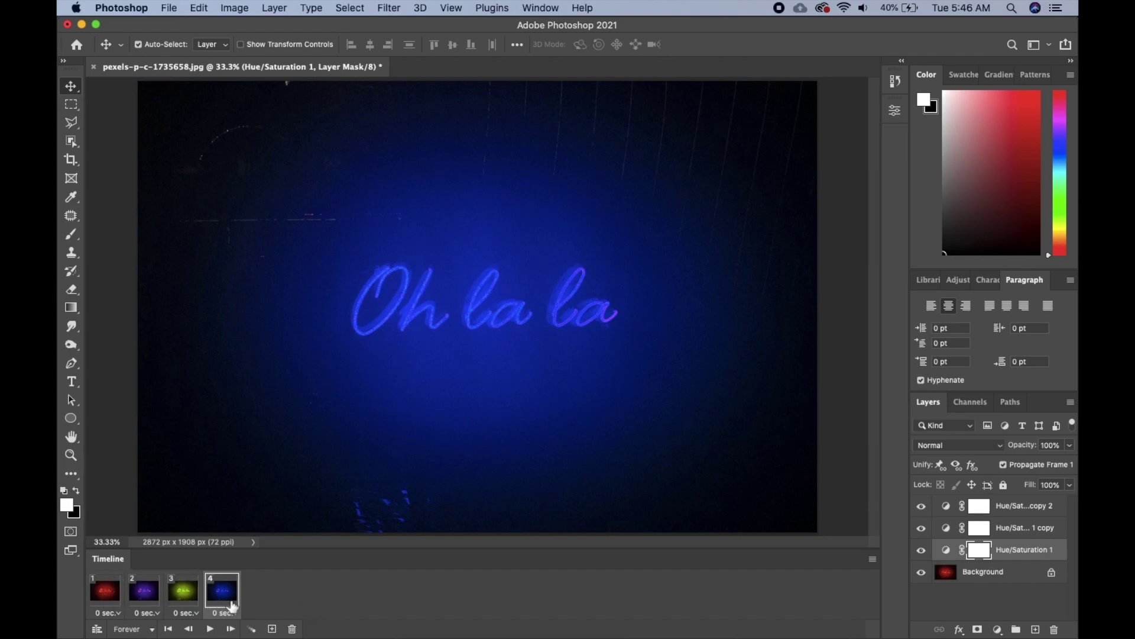
Step: Preview the animation, then give frames 4 and 3 a 0.5-second delay
left_click(211, 629)
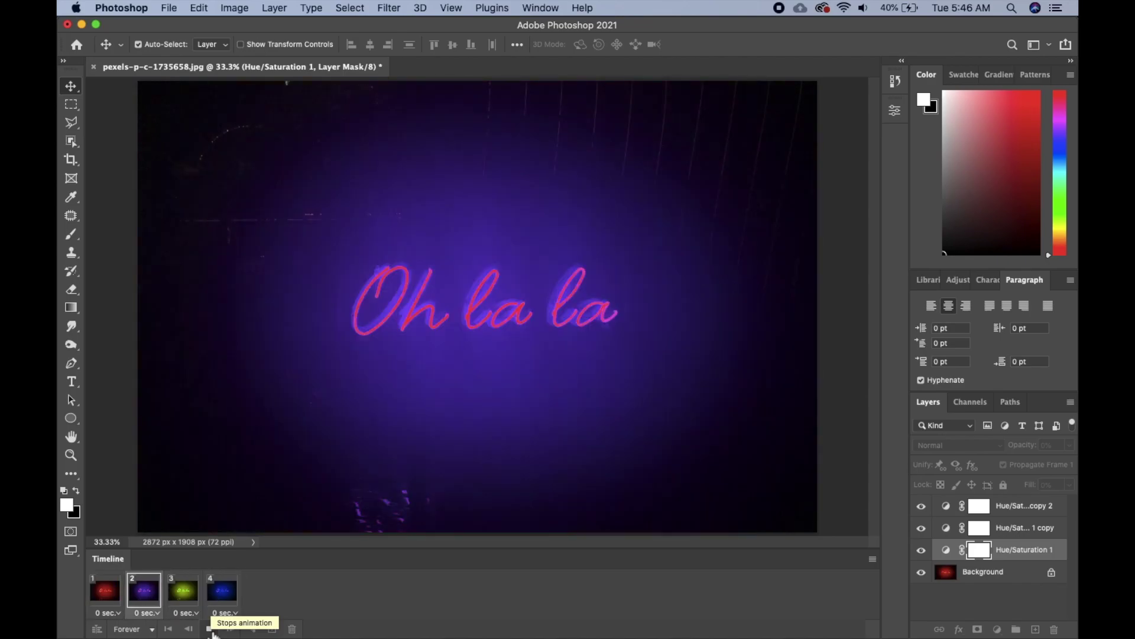
left_click(212, 630)
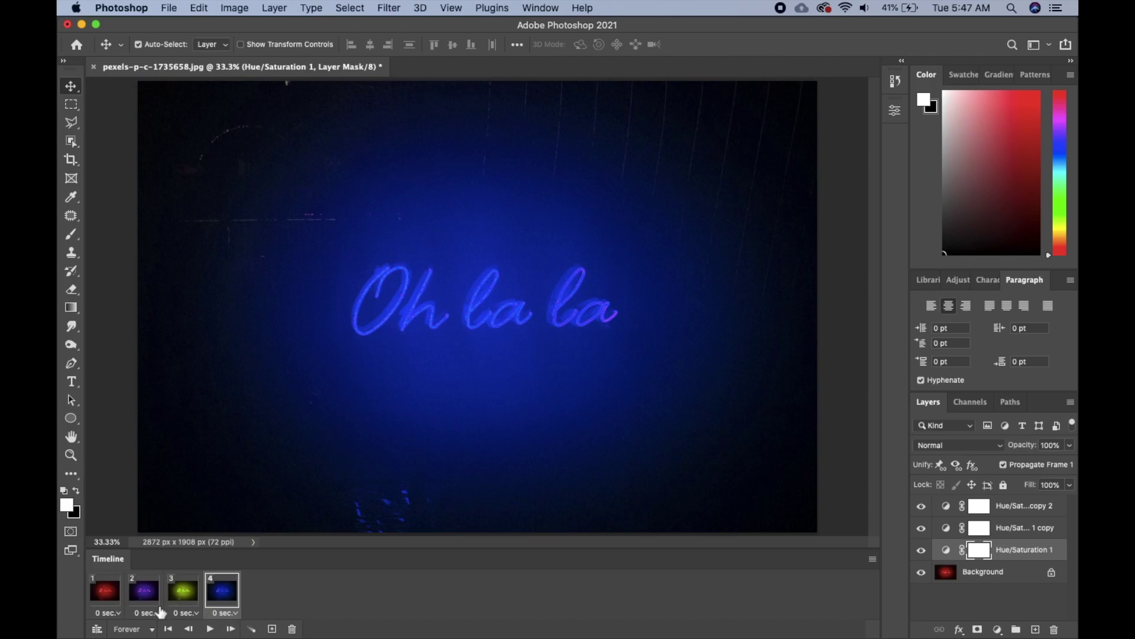
left_click(235, 615)
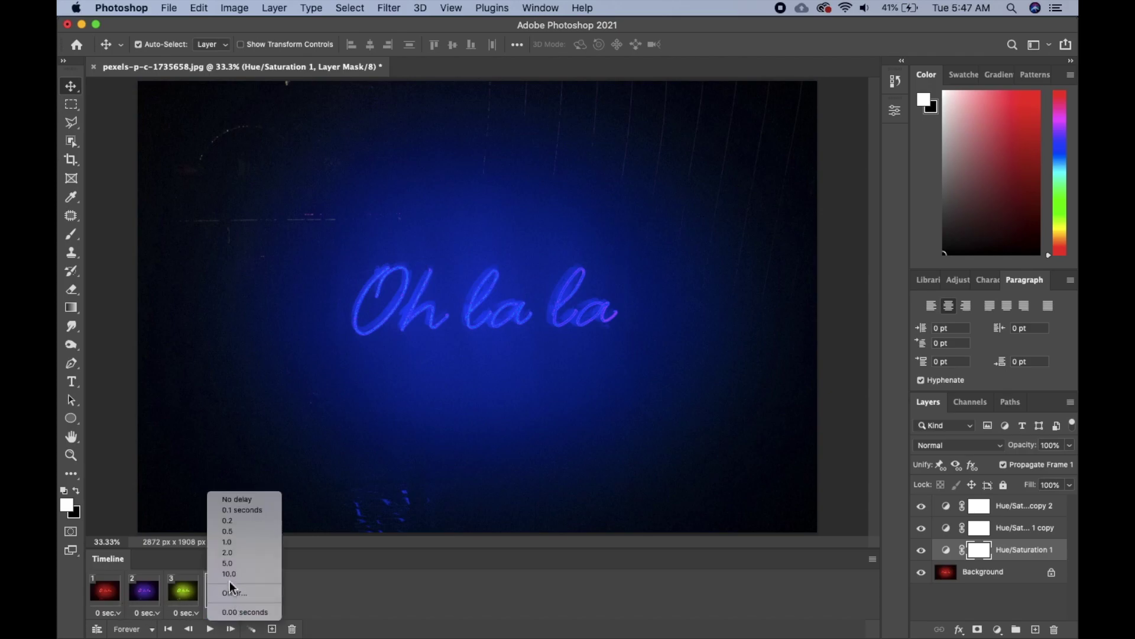
left_click(243, 531)
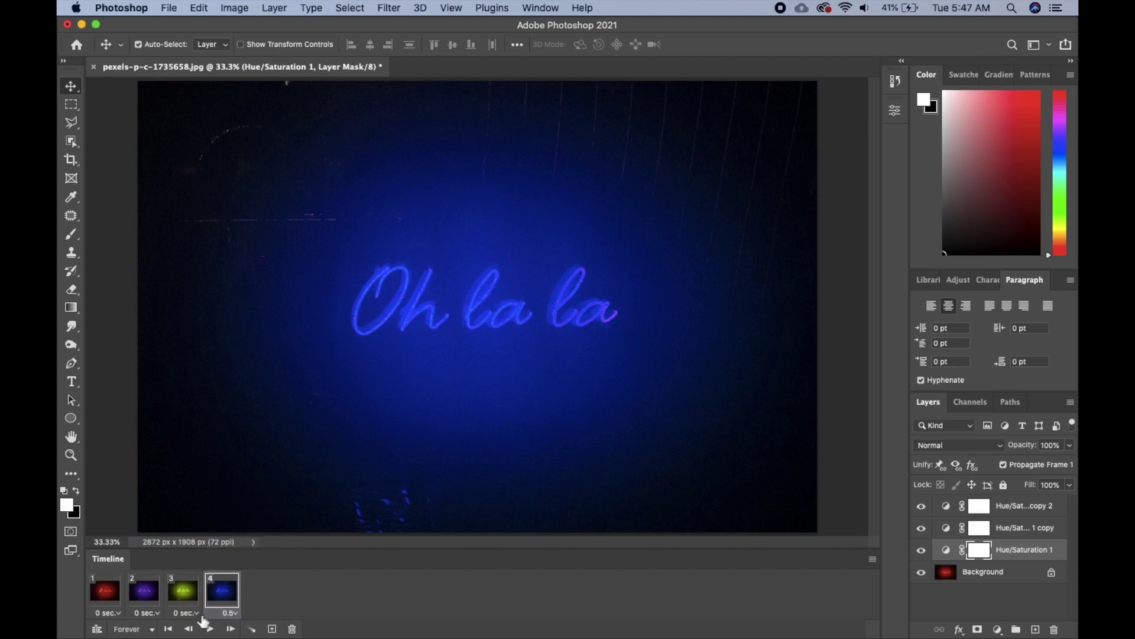
left_click(197, 613)
left_click(195, 542)
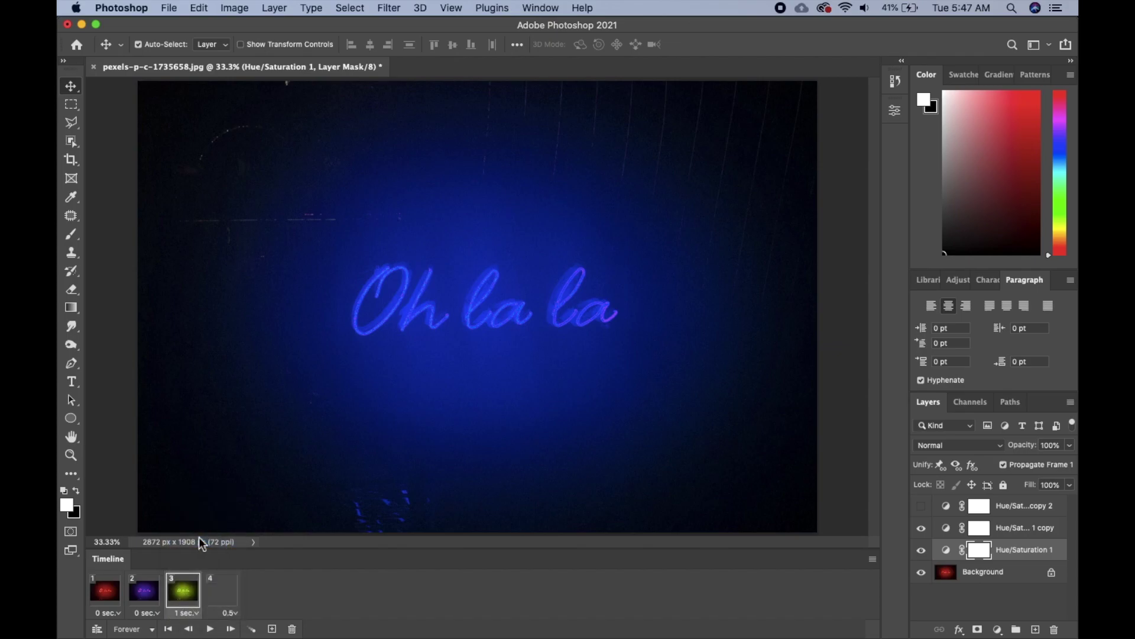
left_click(198, 613)
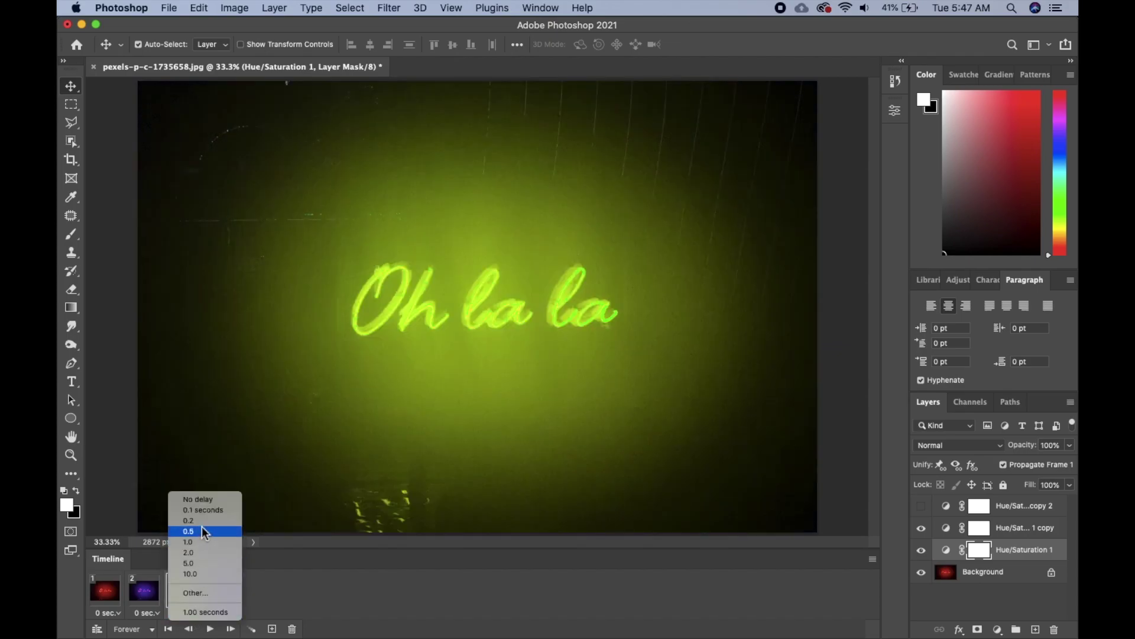
left_click(203, 531)
Step: Give frames 2 and 1 a 0.5-second delay and replay the preview
left_click(152, 616)
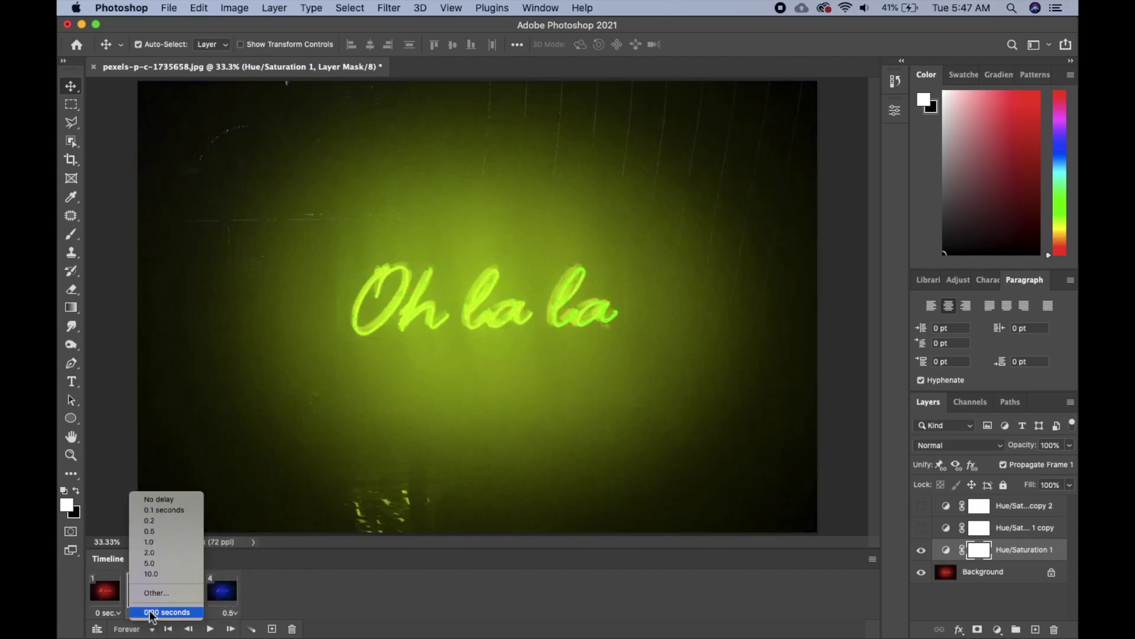
left_click(155, 531)
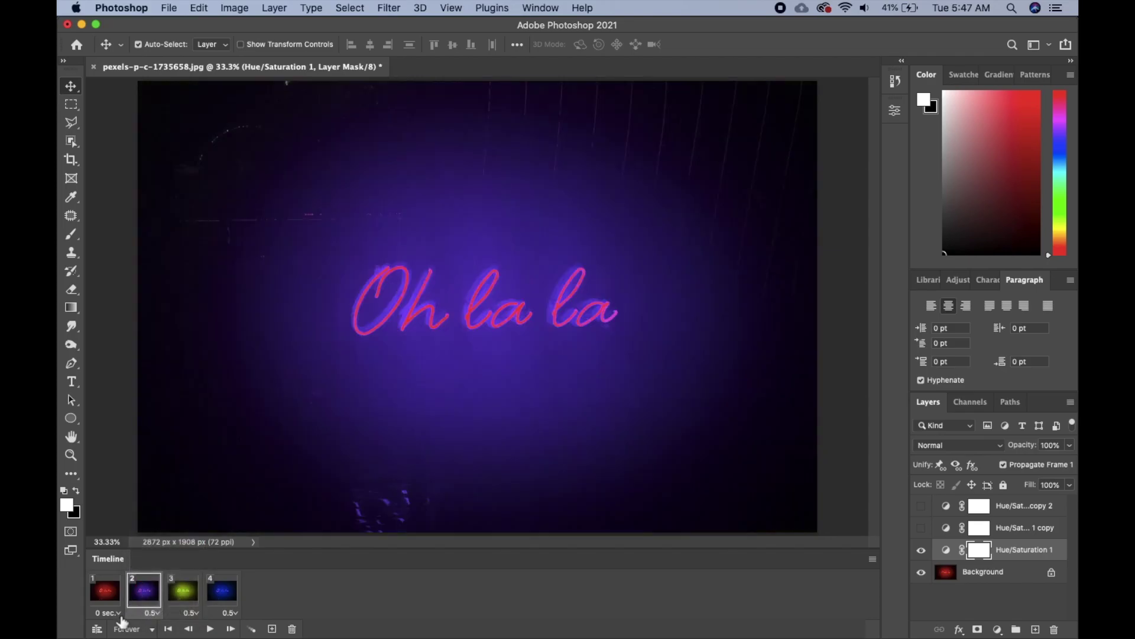
left_click(120, 617)
left_click(127, 531)
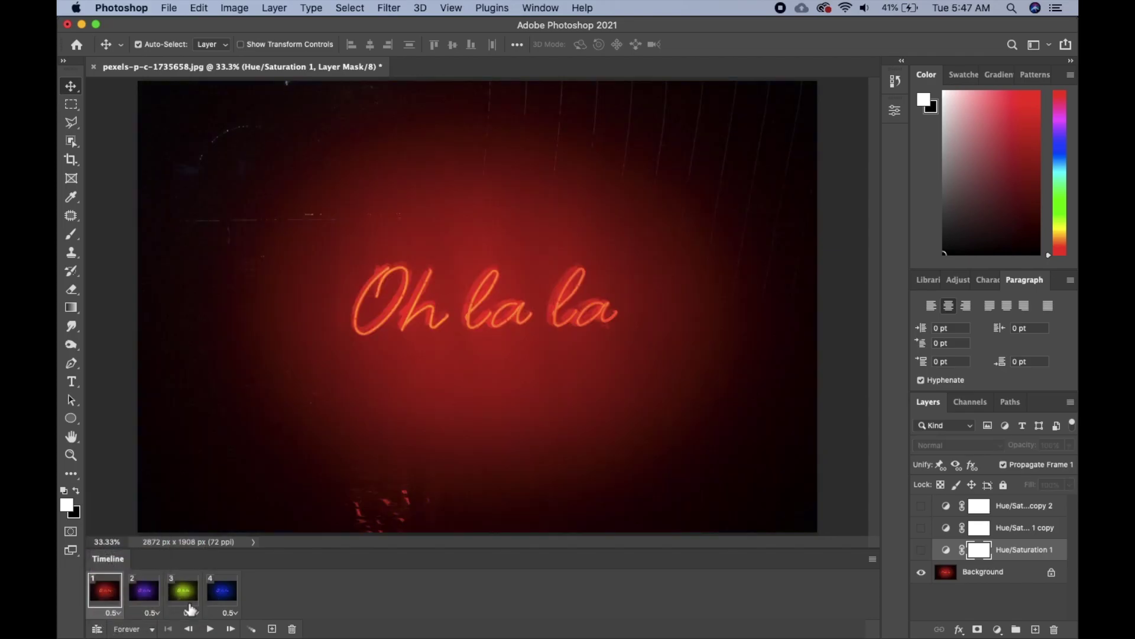
left_click(210, 629)
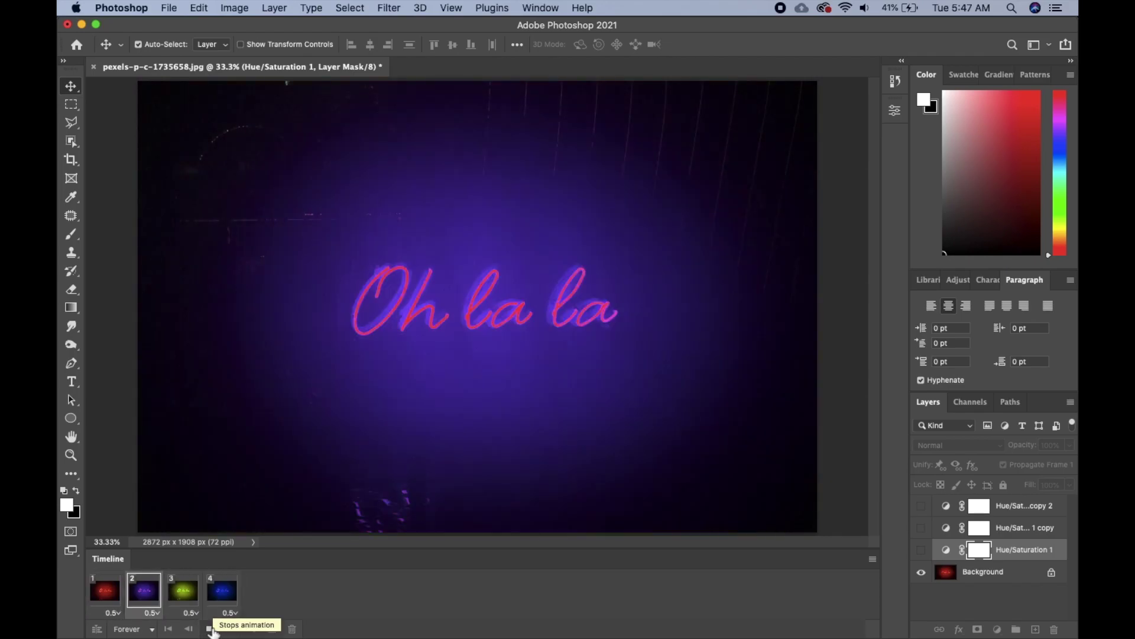
left_click(210, 630)
left_click(233, 614)
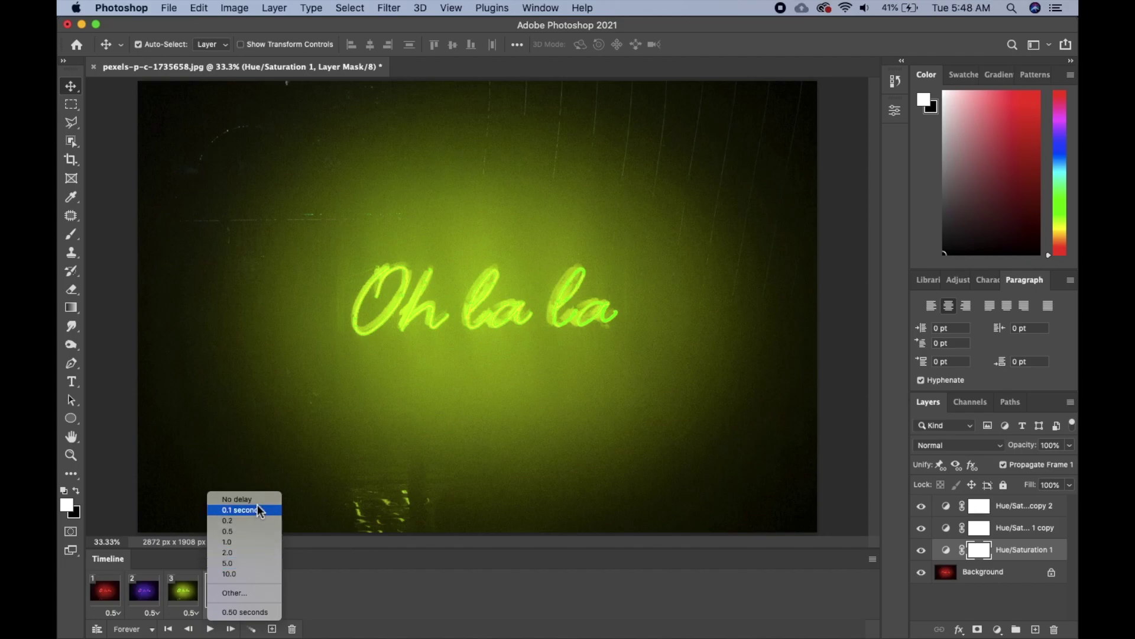
Step: Change all four frame delays to 0.1 seconds and preview the loop, stopping on blue
left_click(240, 510)
left_click(220, 599)
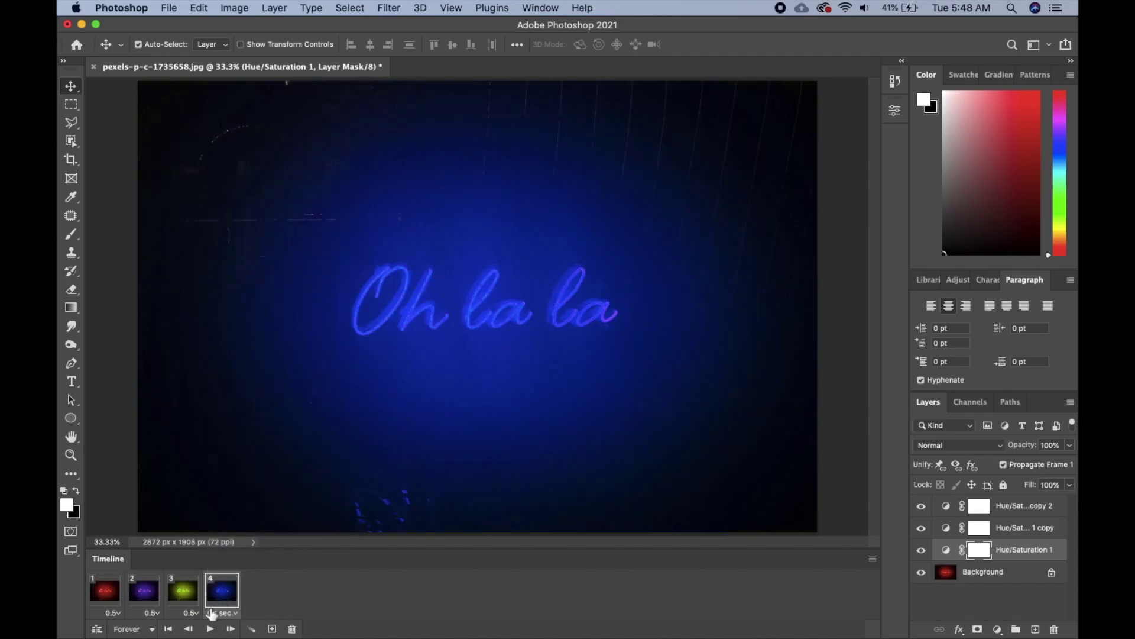
left_click(192, 613)
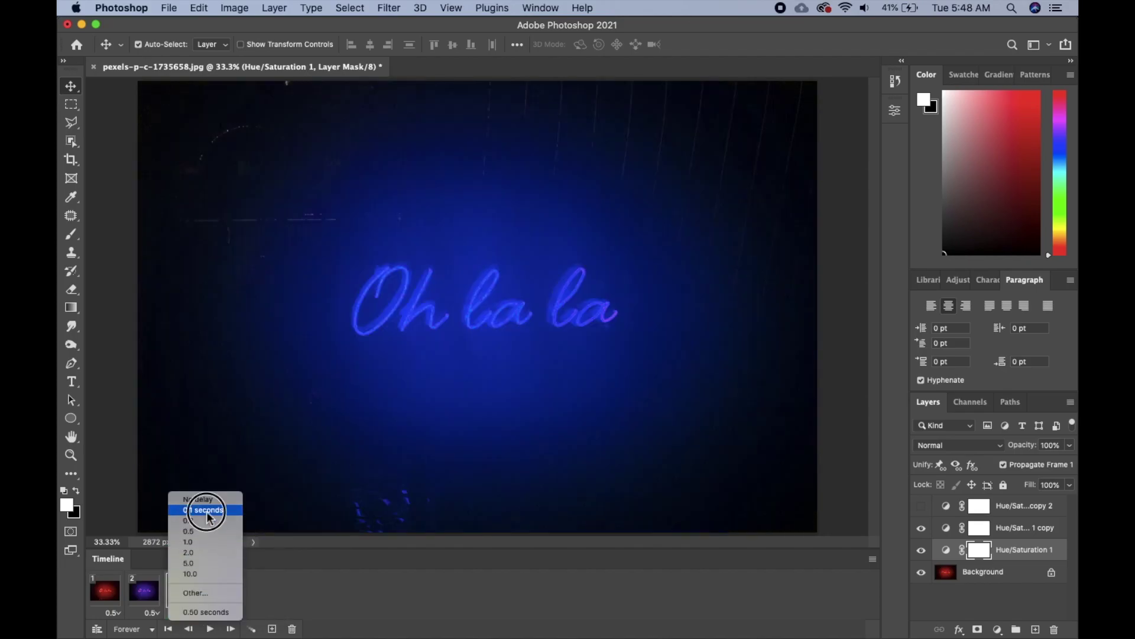
left_click(201, 507)
left_click(182, 589)
left_click(152, 612)
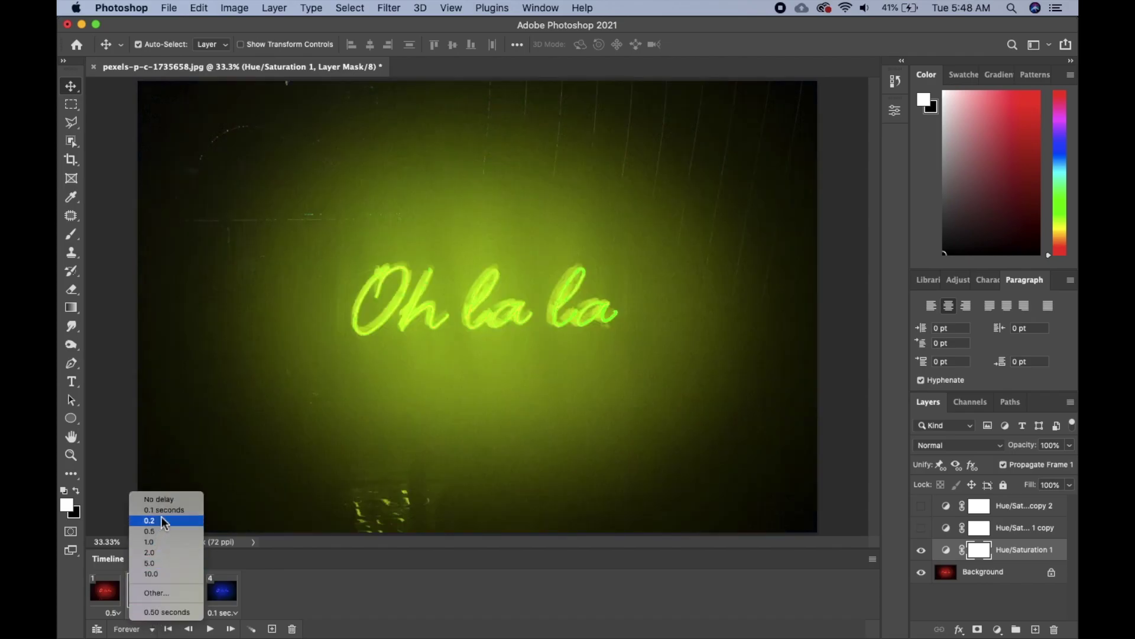
left_click(167, 519)
left_click(105, 589)
left_click(112, 612)
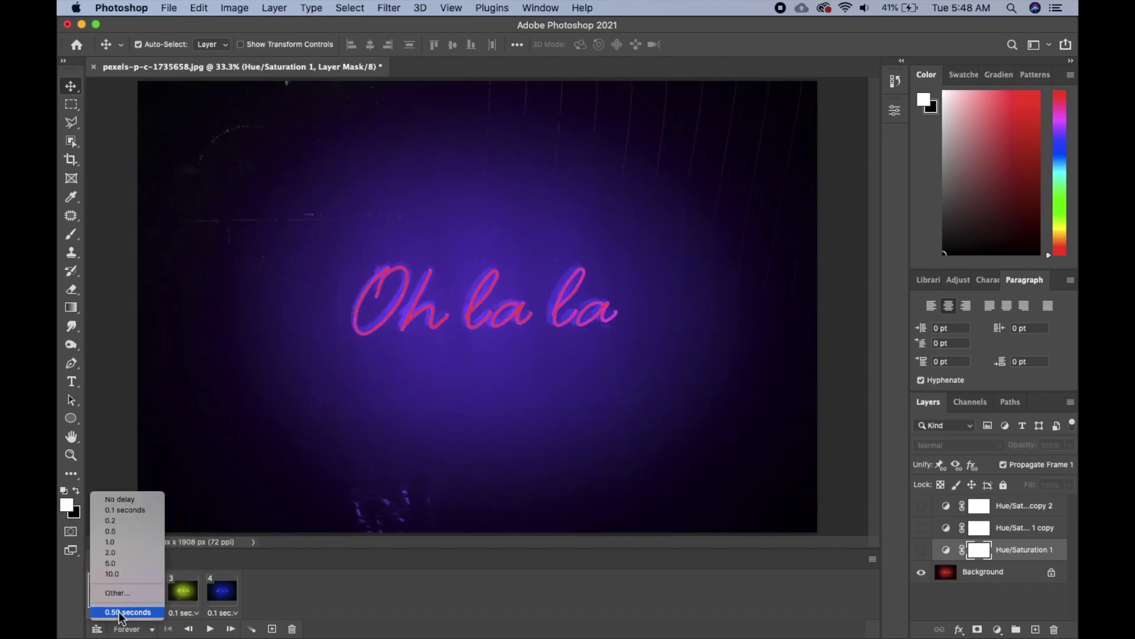
left_click(126, 509)
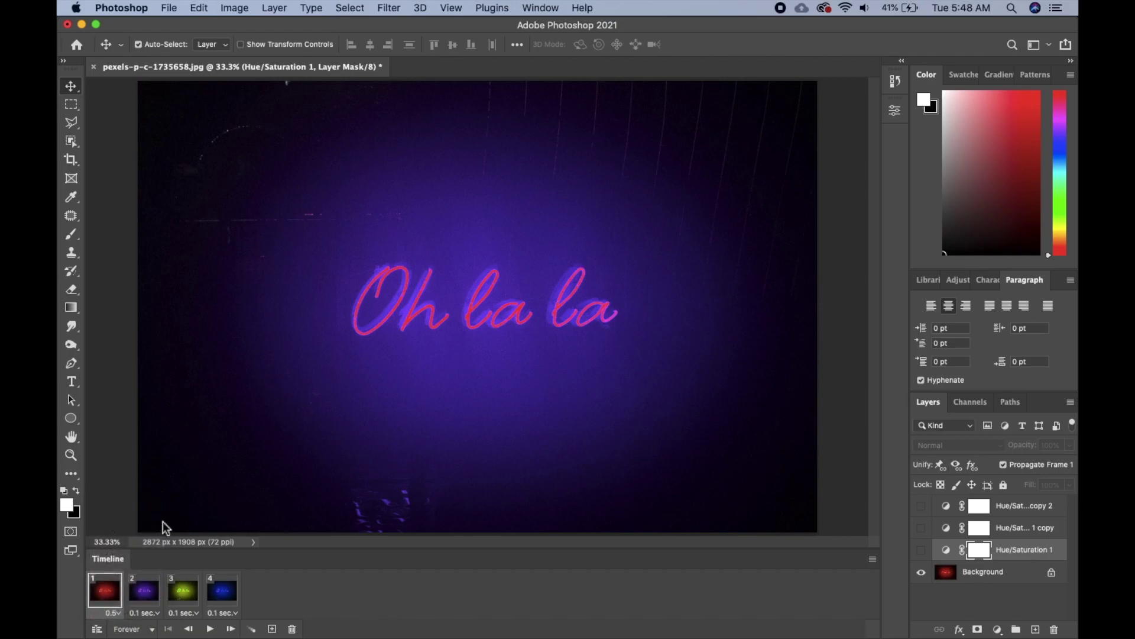
left_click(210, 628)
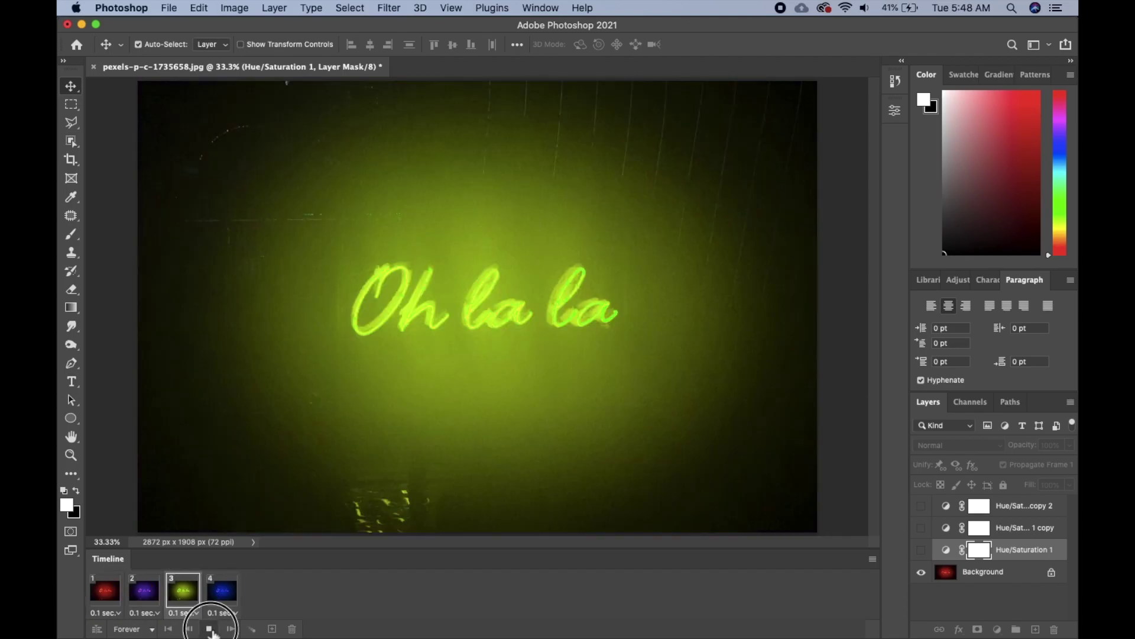
left_click(209, 629)
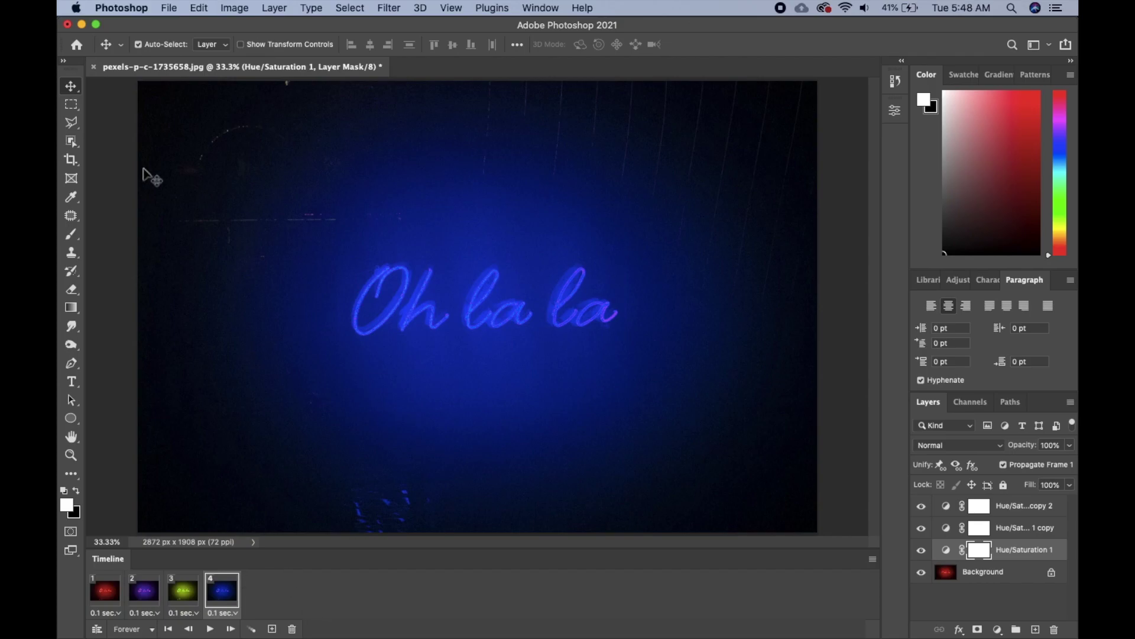
Step: Open Save for Web (Legacy) from the File > Export menu
left_click(169, 8)
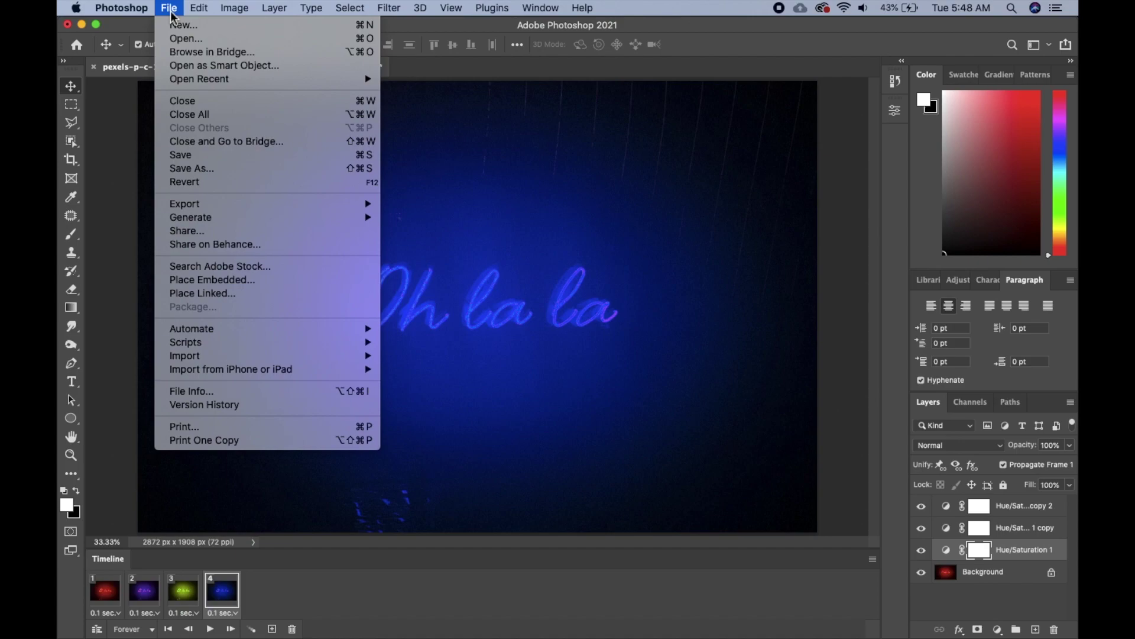
mouse_move(217, 207)
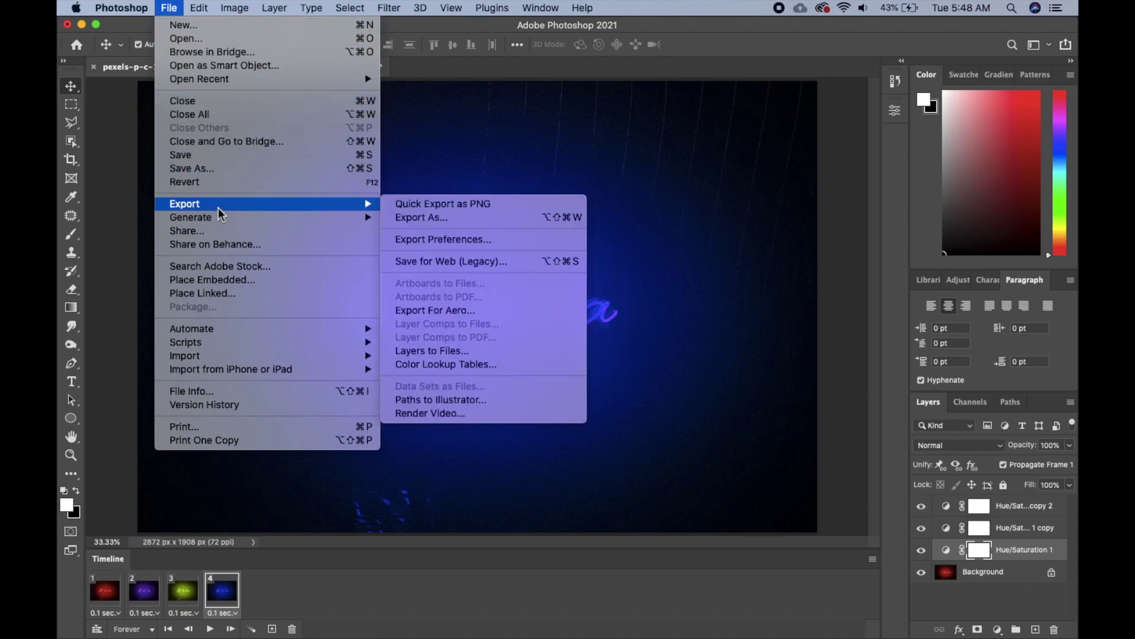
left_click(478, 265)
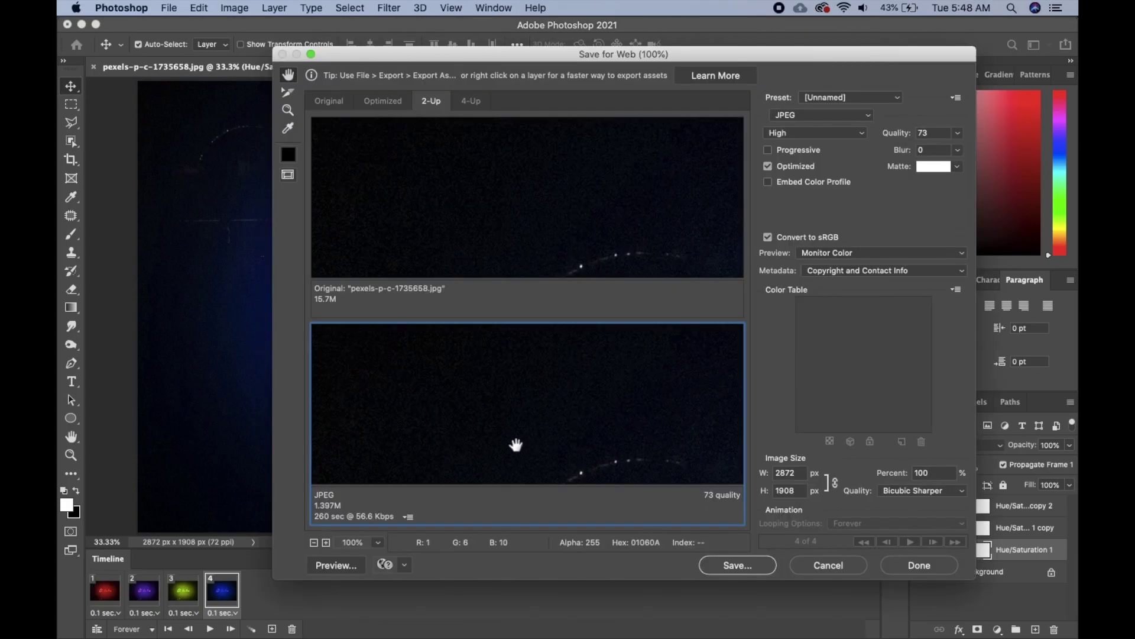
Step: Fit the previews on screen and choose GIF as the export format
left_click(377, 542)
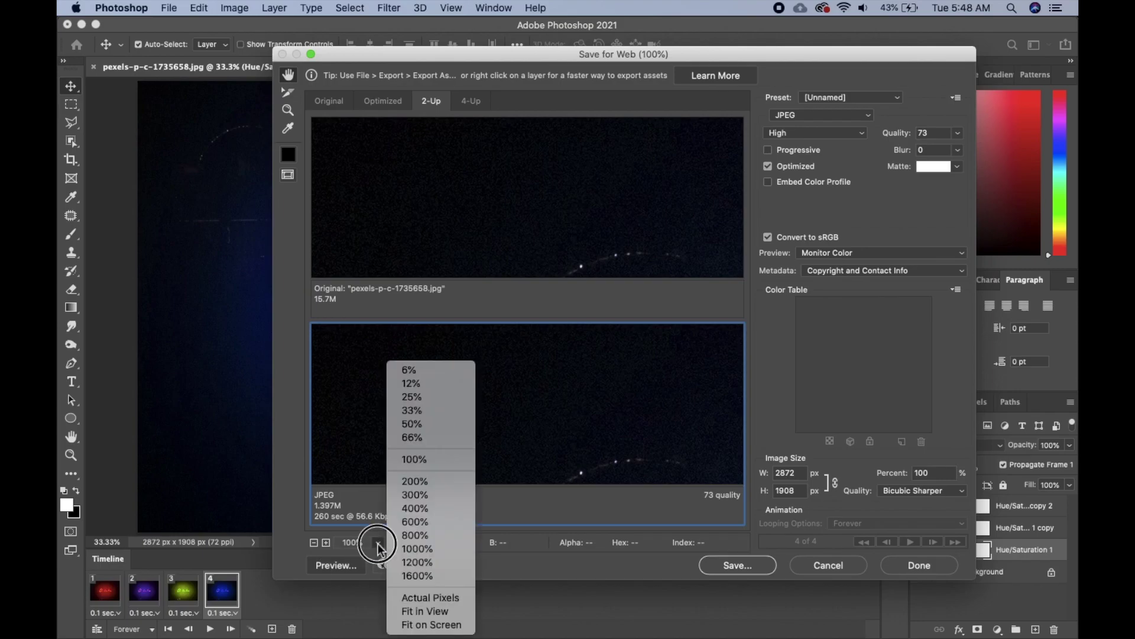
left_click(441, 625)
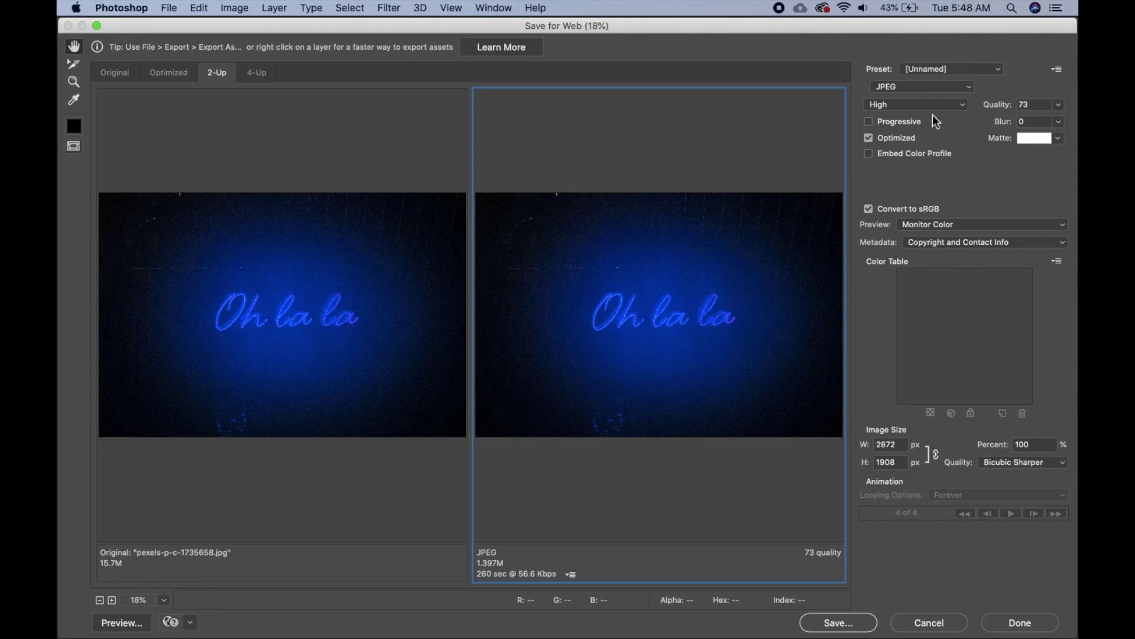
left_click(966, 89)
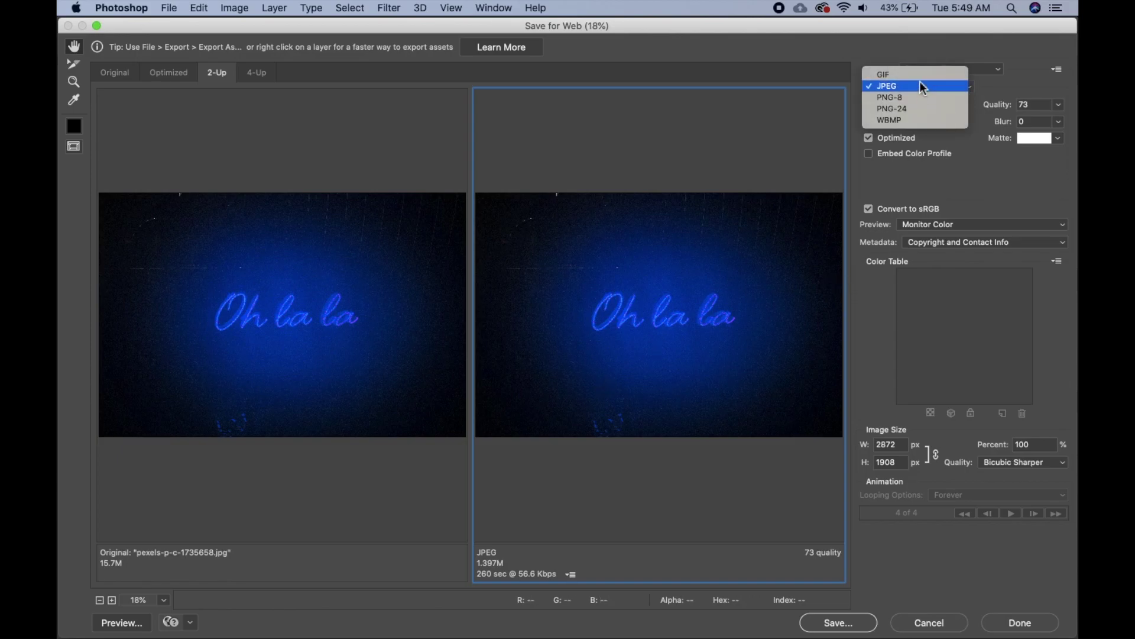
left_click(938, 87)
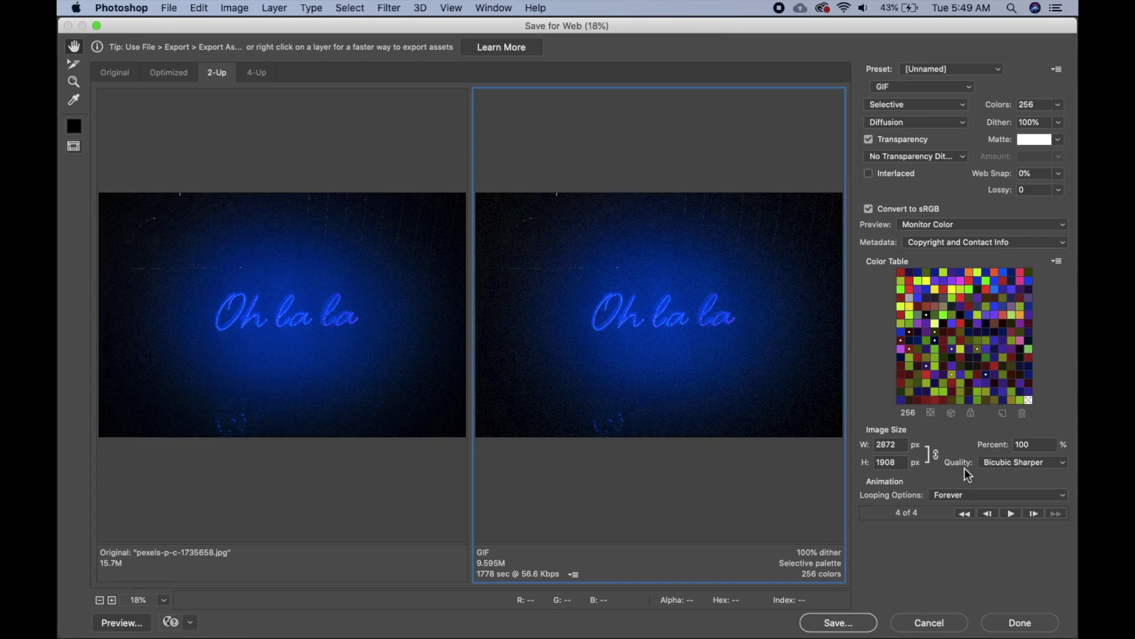
Step: Keep Bicubic Sharper and Forever looping, preview the animation, and start saving
left_click(1015, 465)
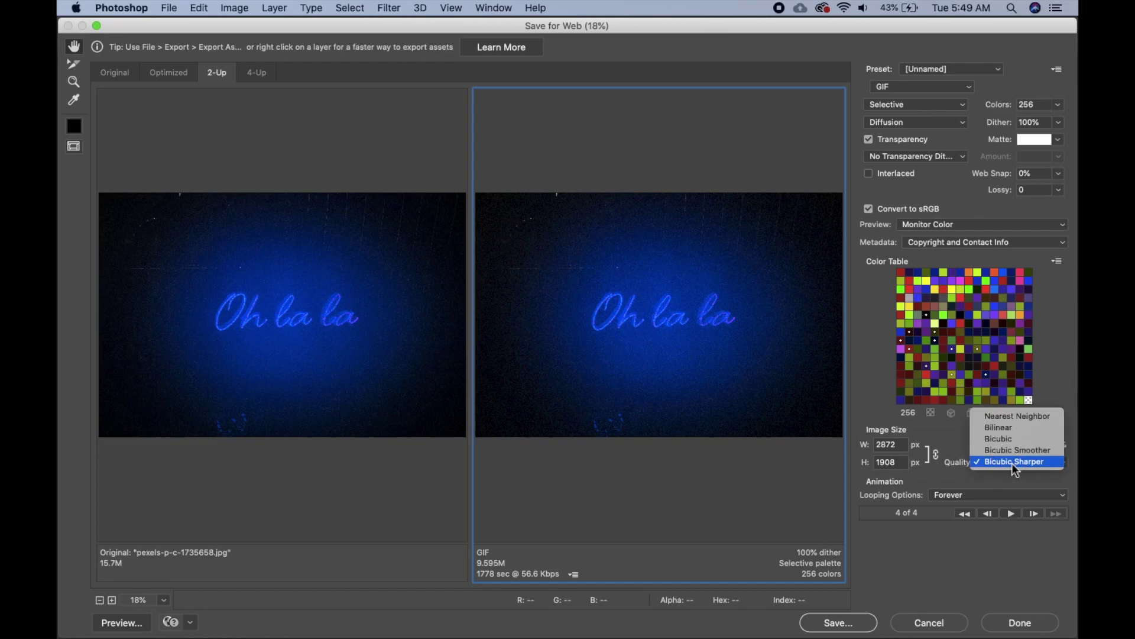
left_click(1013, 464)
left_click(940, 496)
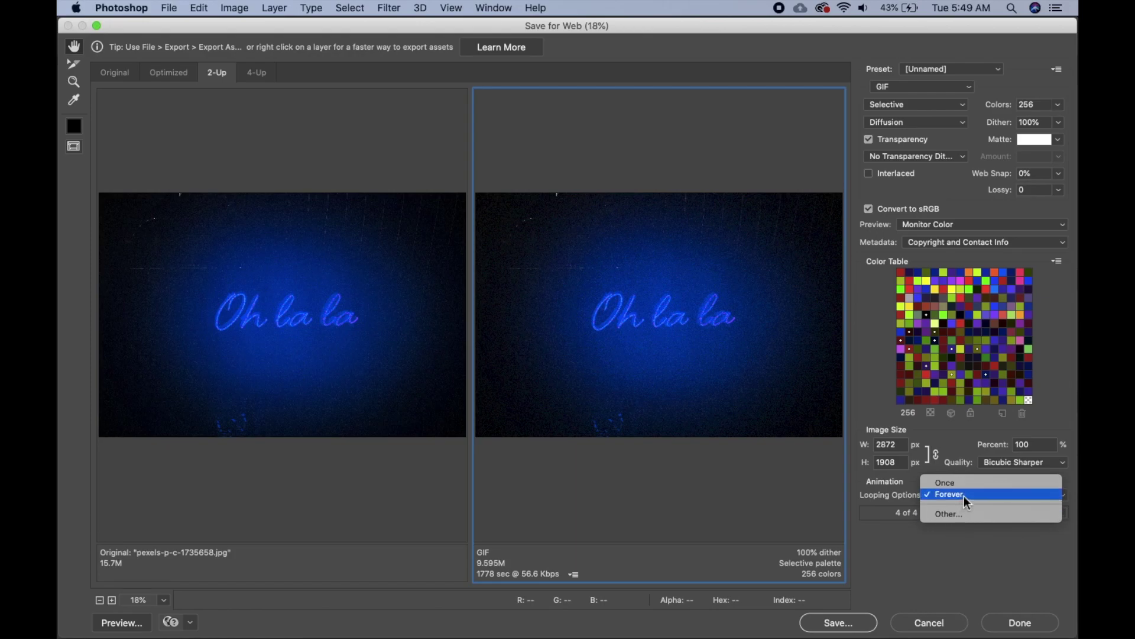
left_click(964, 496)
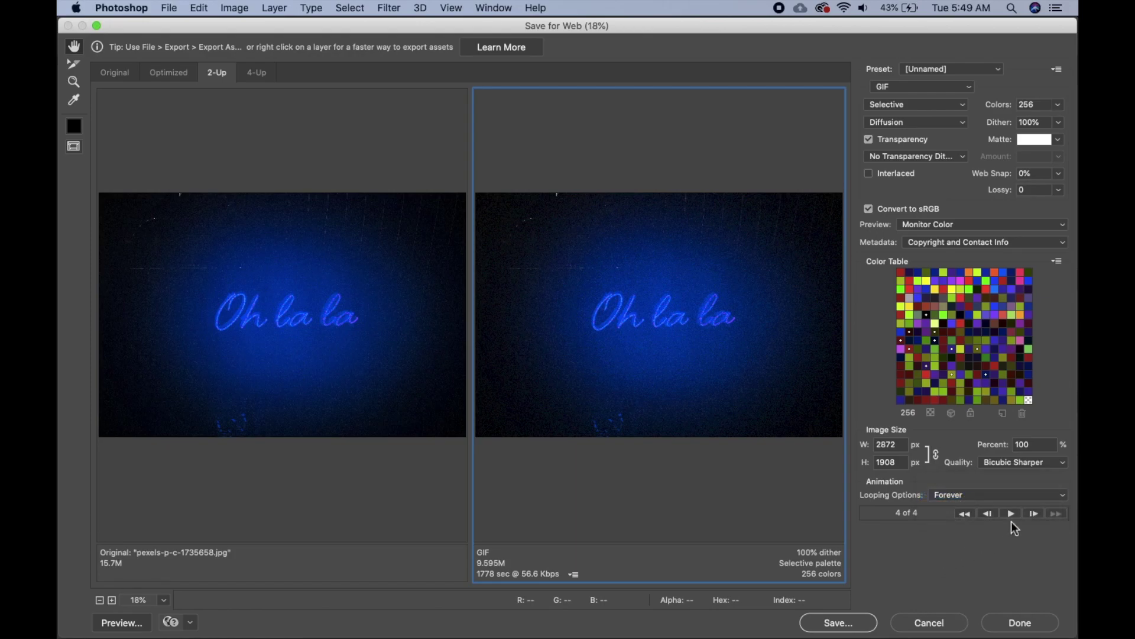
left_click(1012, 514)
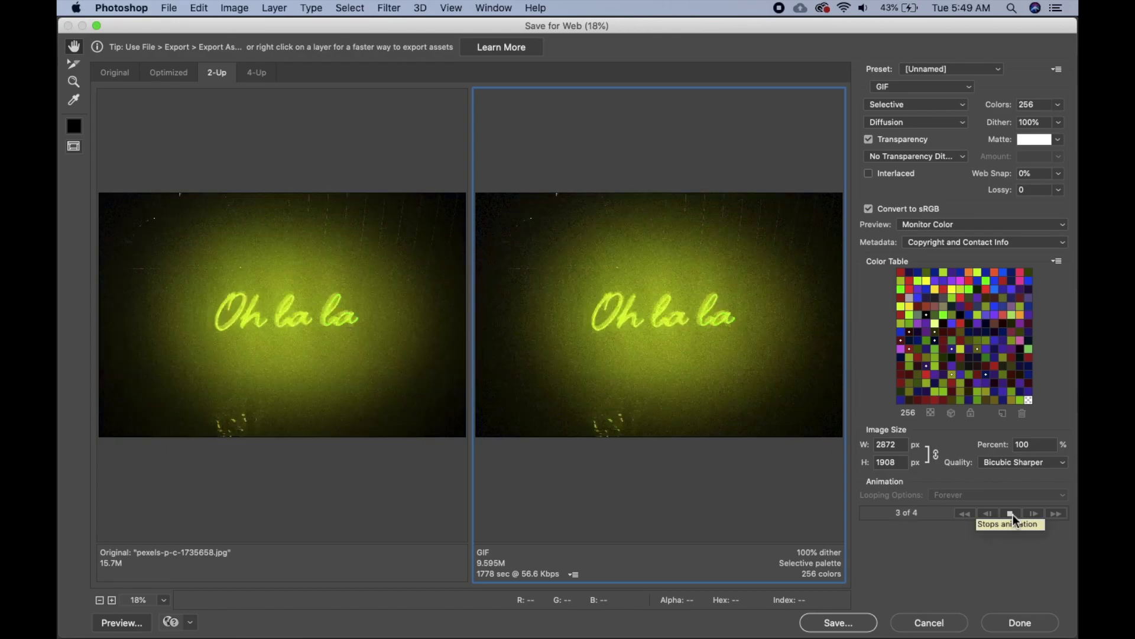
left_click(1012, 513)
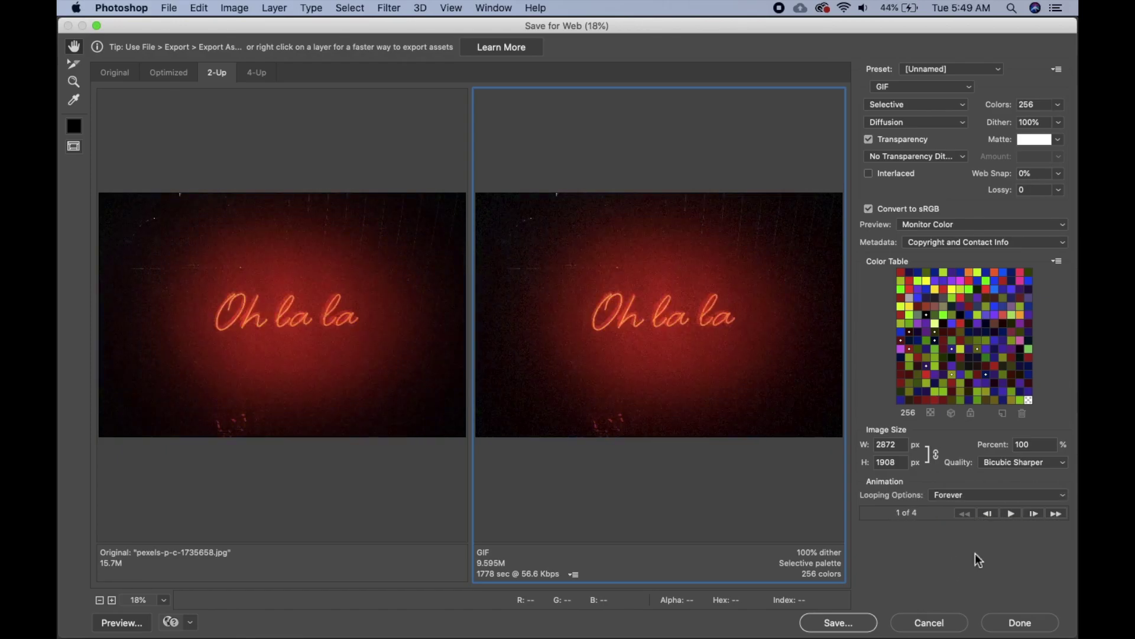
left_click(838, 625)
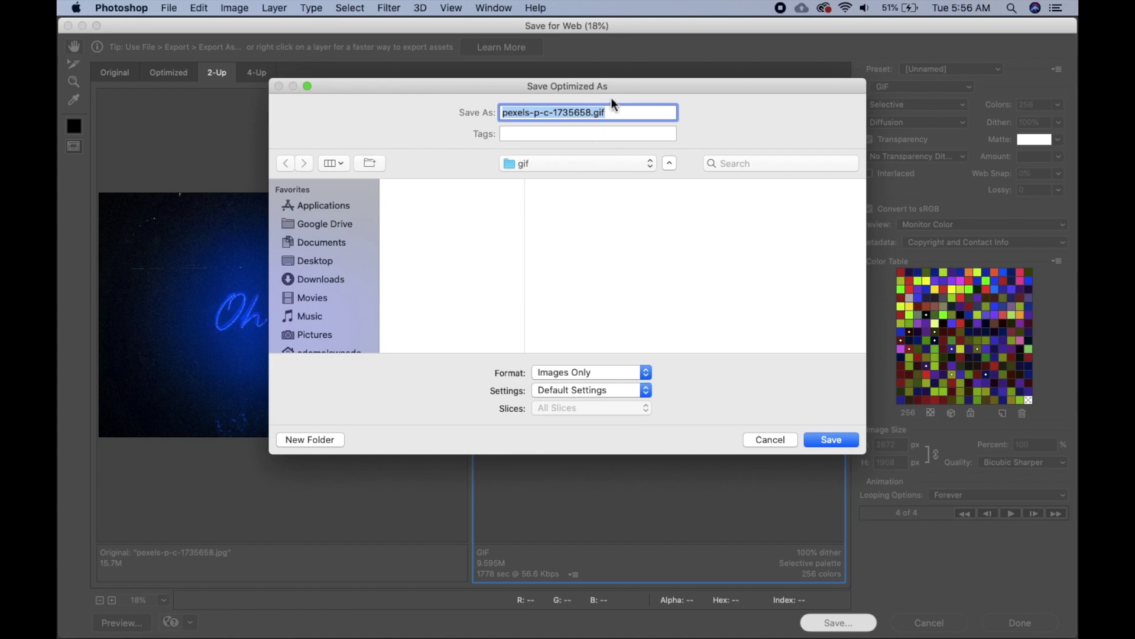
Step: Name the file 'oh lala gif' in the gif folder and save it
type("oh lala")
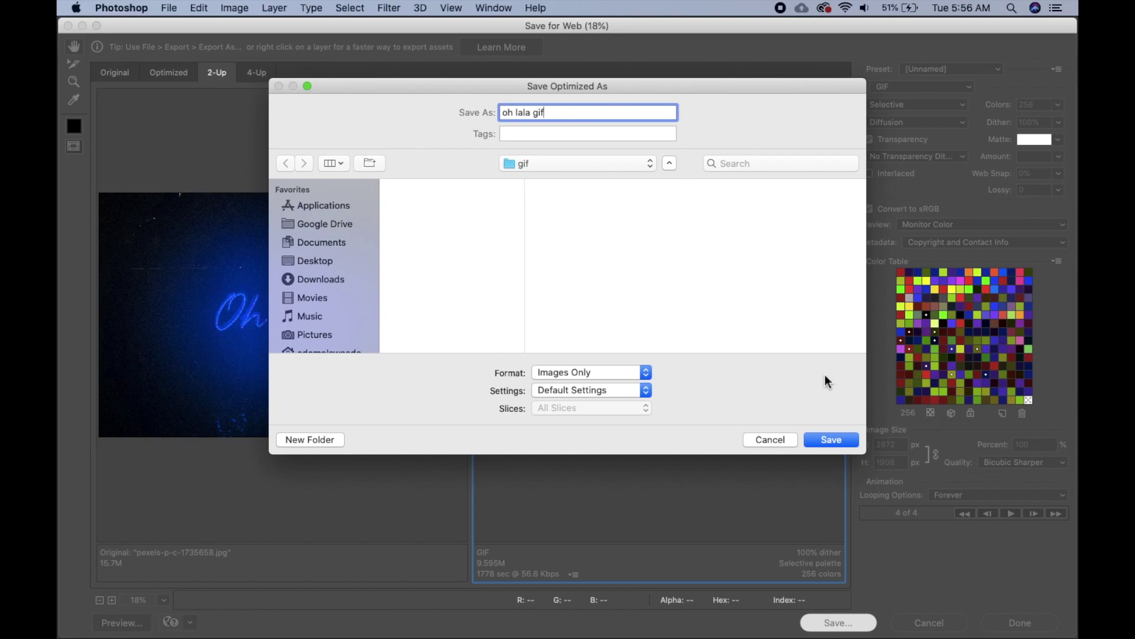
left_click(831, 443)
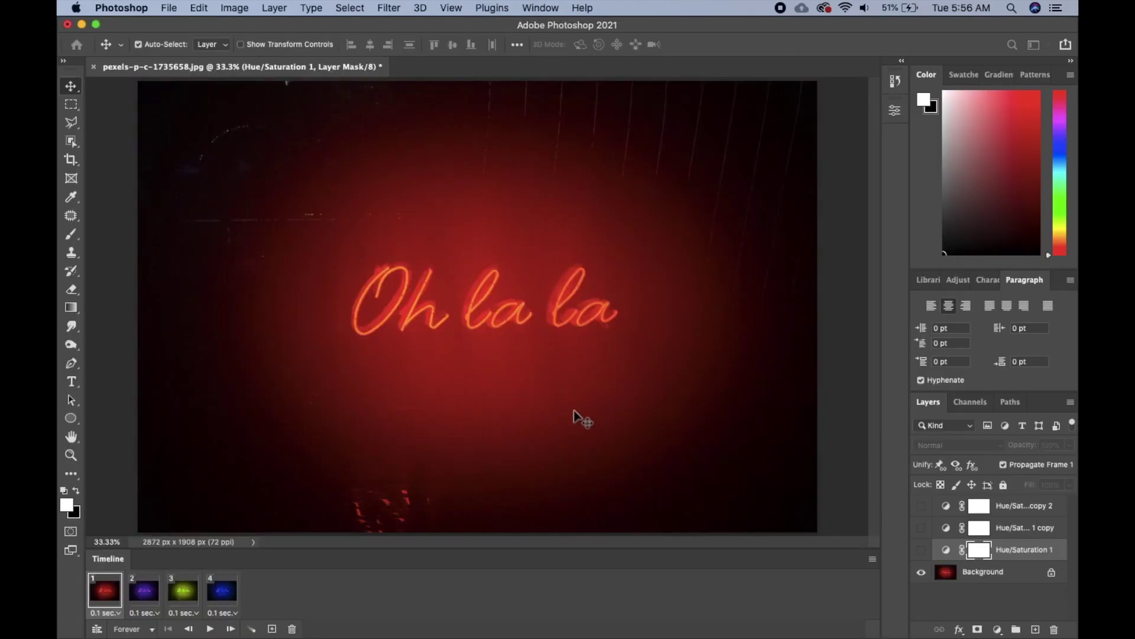
Step: Preview oh-lala-gif (10.1 MB, 2872×1908) full screen in Finder's gif folder, then exit full screen
mouse_move(331, 635)
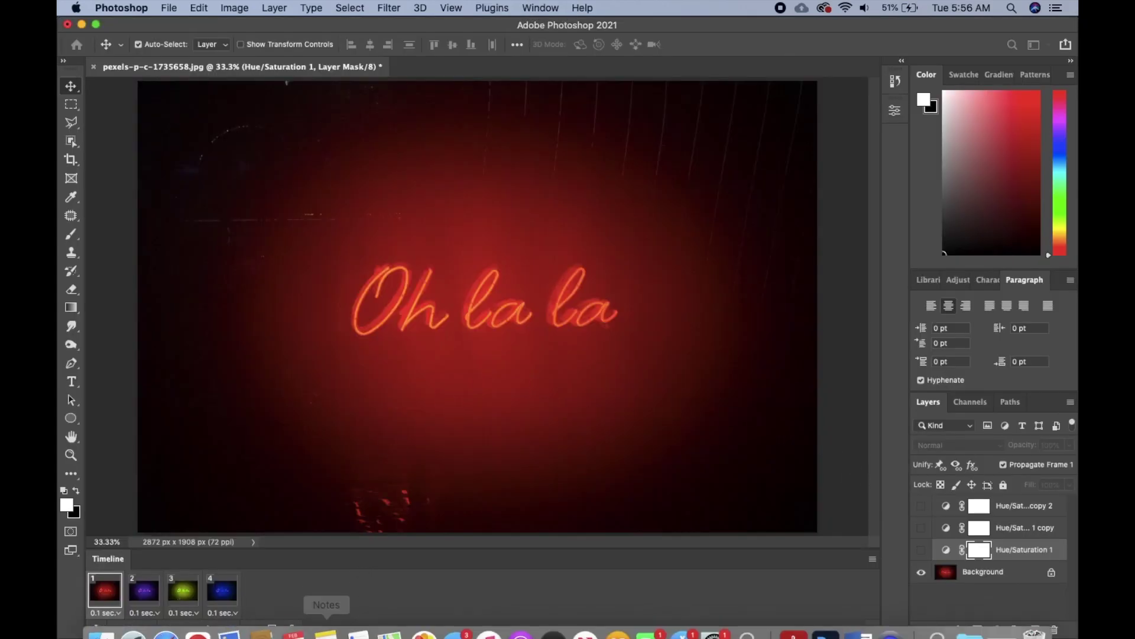
left_click(102, 627)
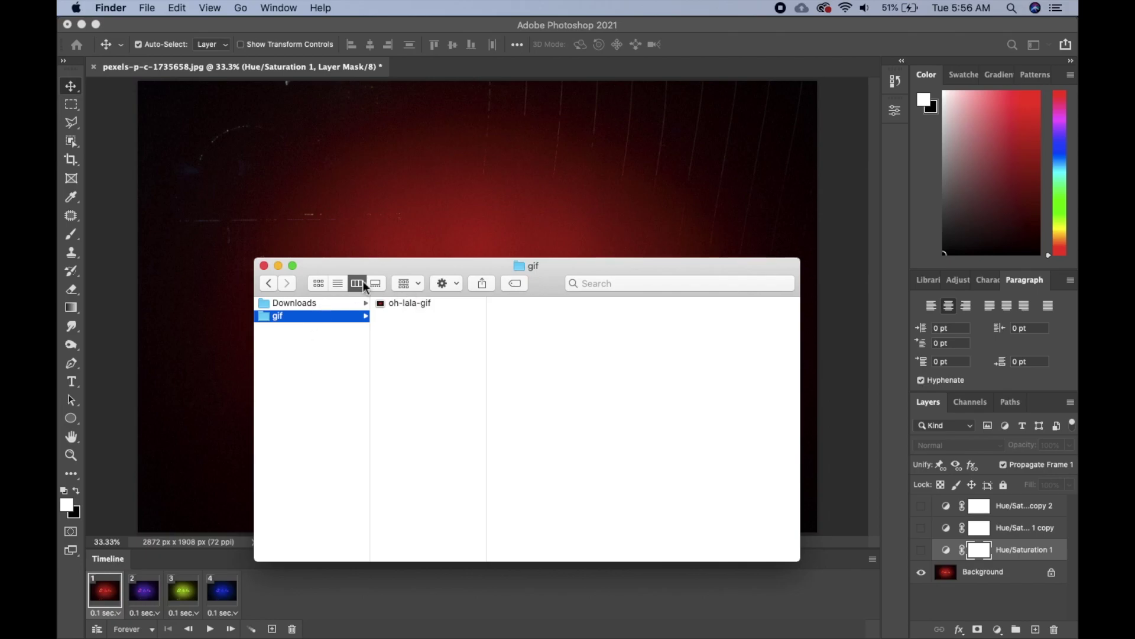
left_click(292, 266)
left_click(219, 33)
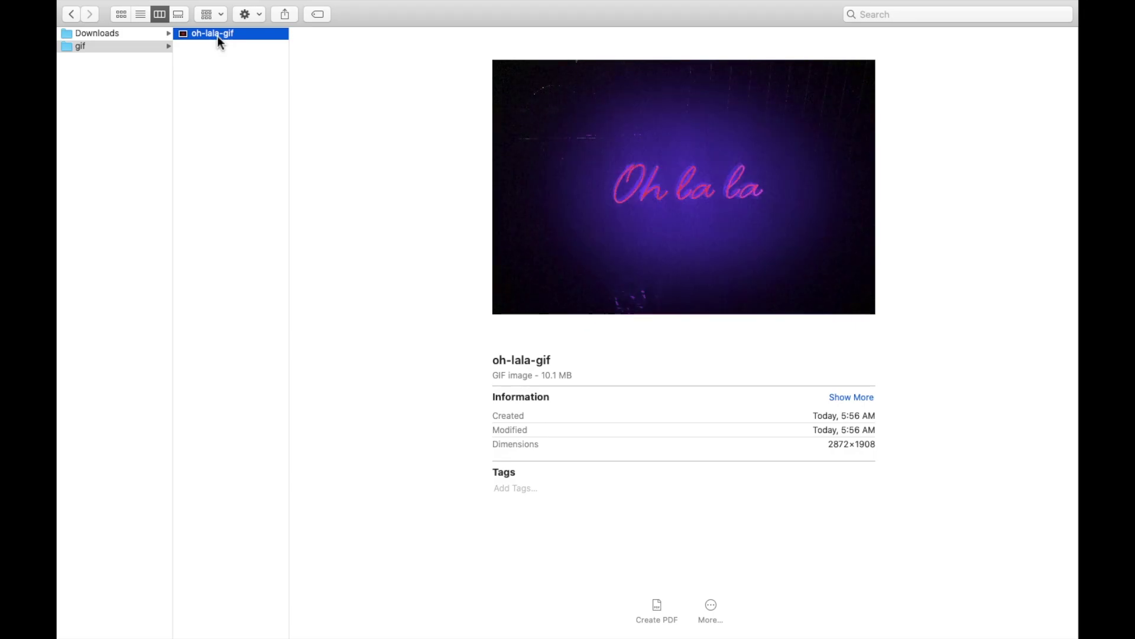
mouse_move(213, 1)
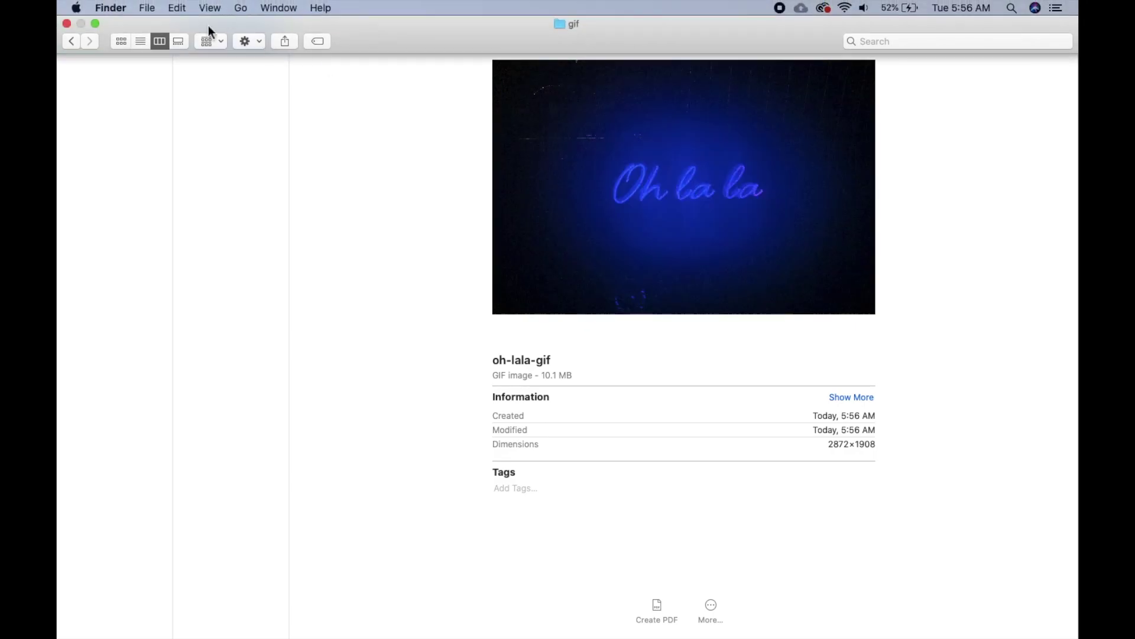
left_click(95, 23)
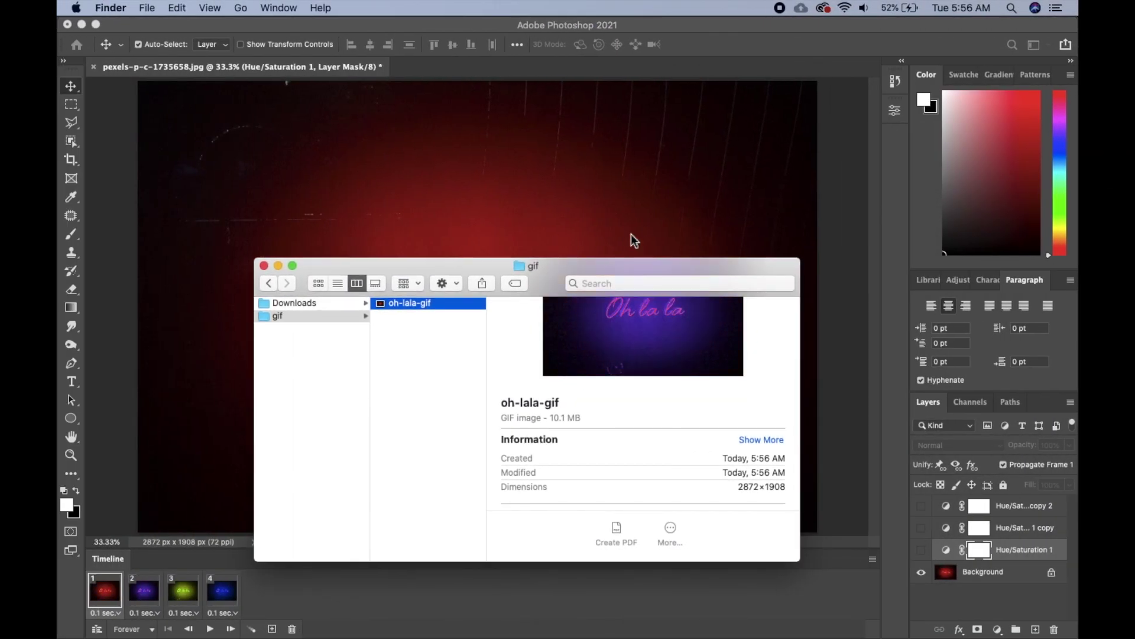